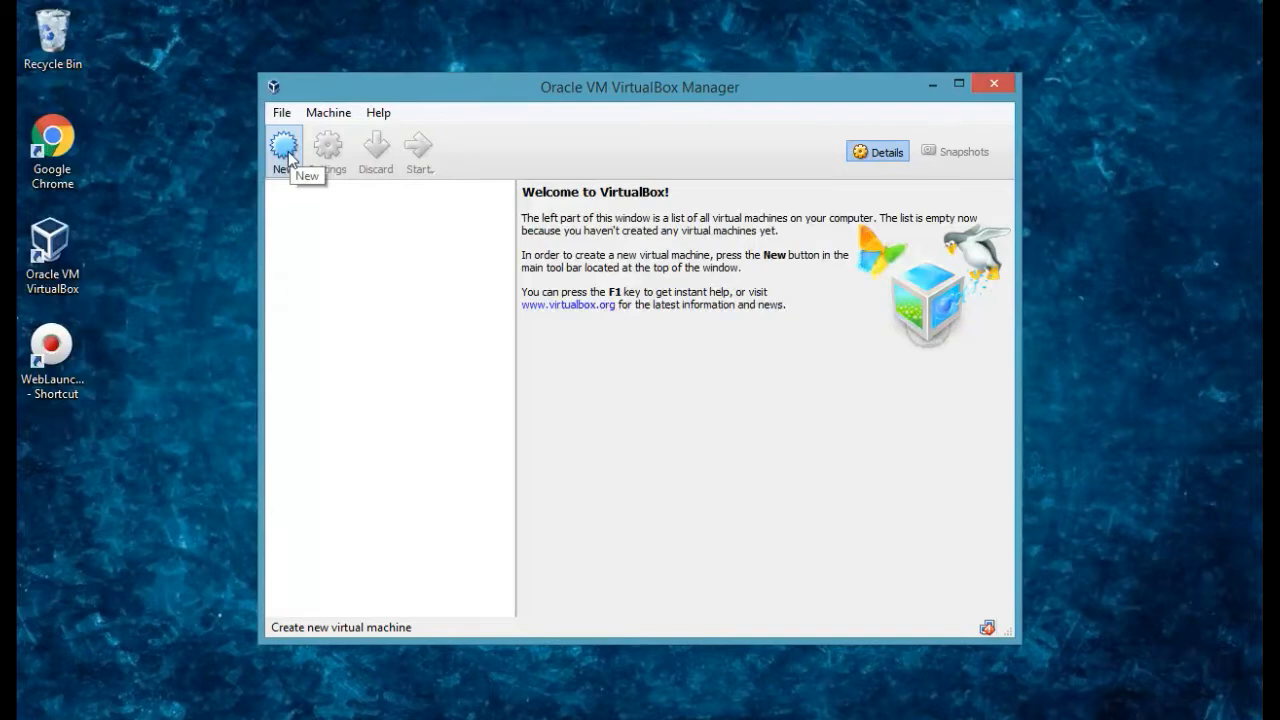
# Start a new VM called LinuxKid, choosing Linux type and Red Hat (32-bit) version.
pyautogui.click(285, 152)
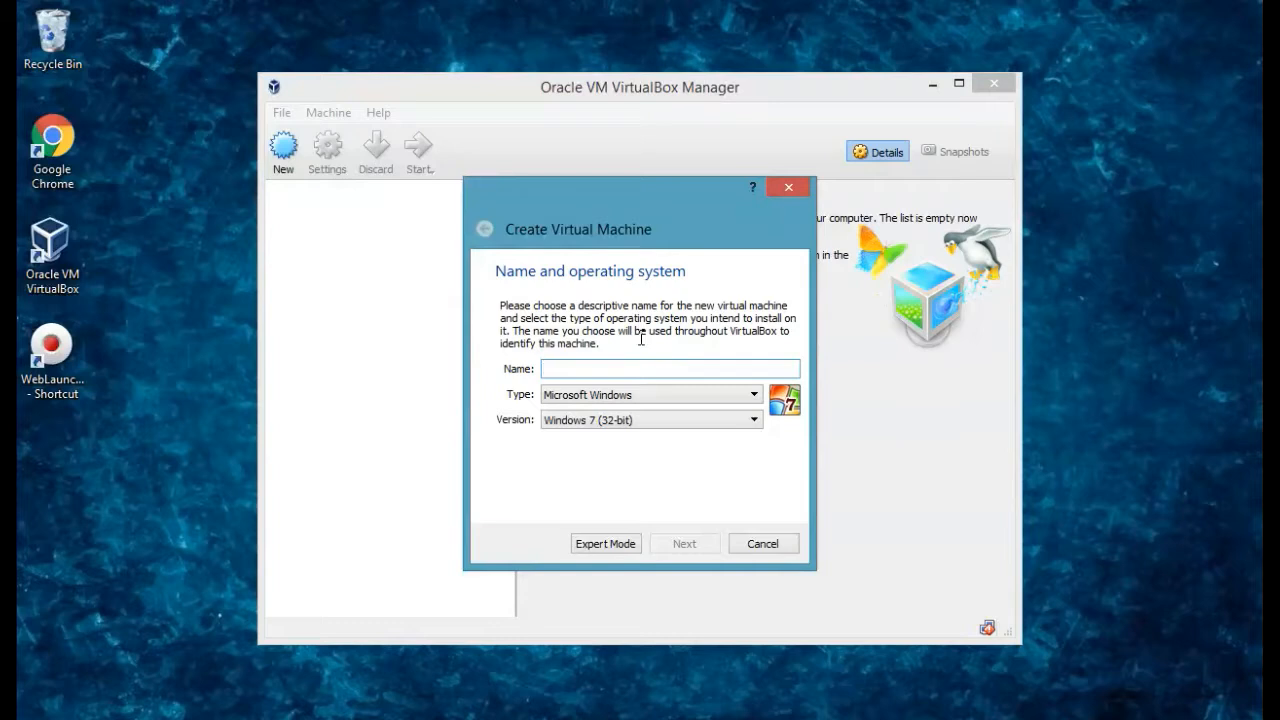
pyautogui.write('Lin')
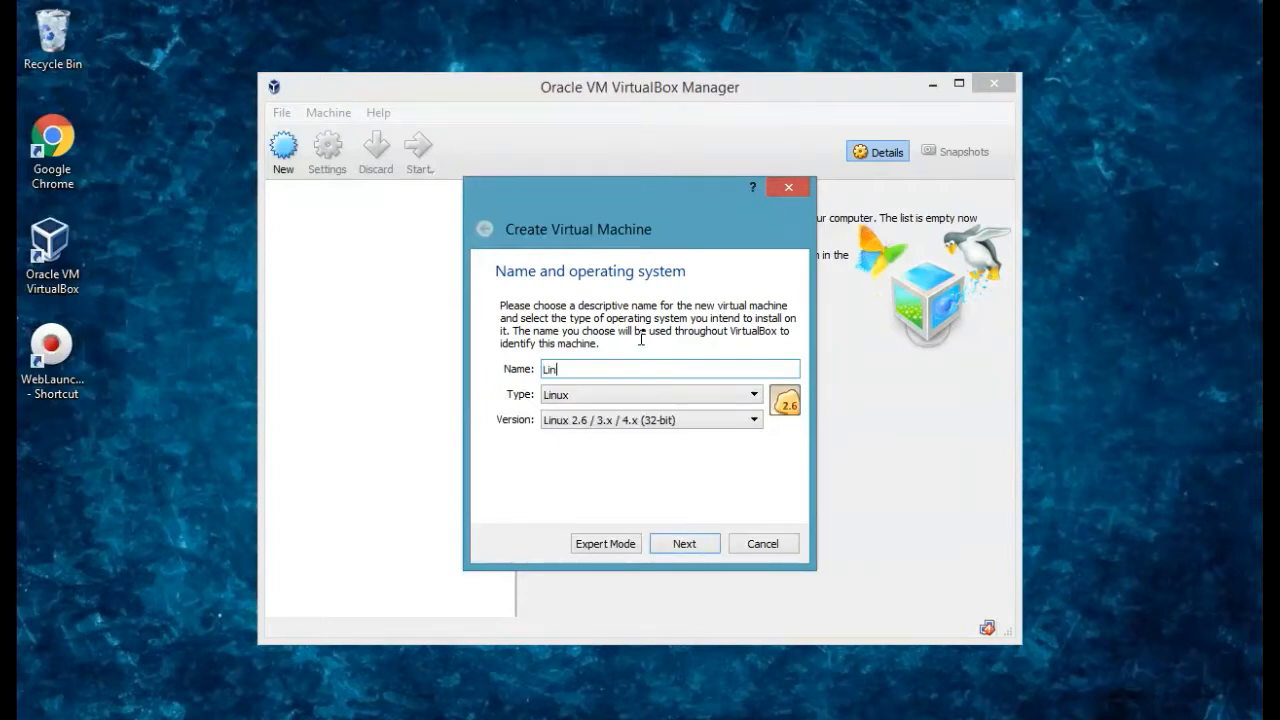
pyautogui.write('uxKid')
pyautogui.click(740, 395)
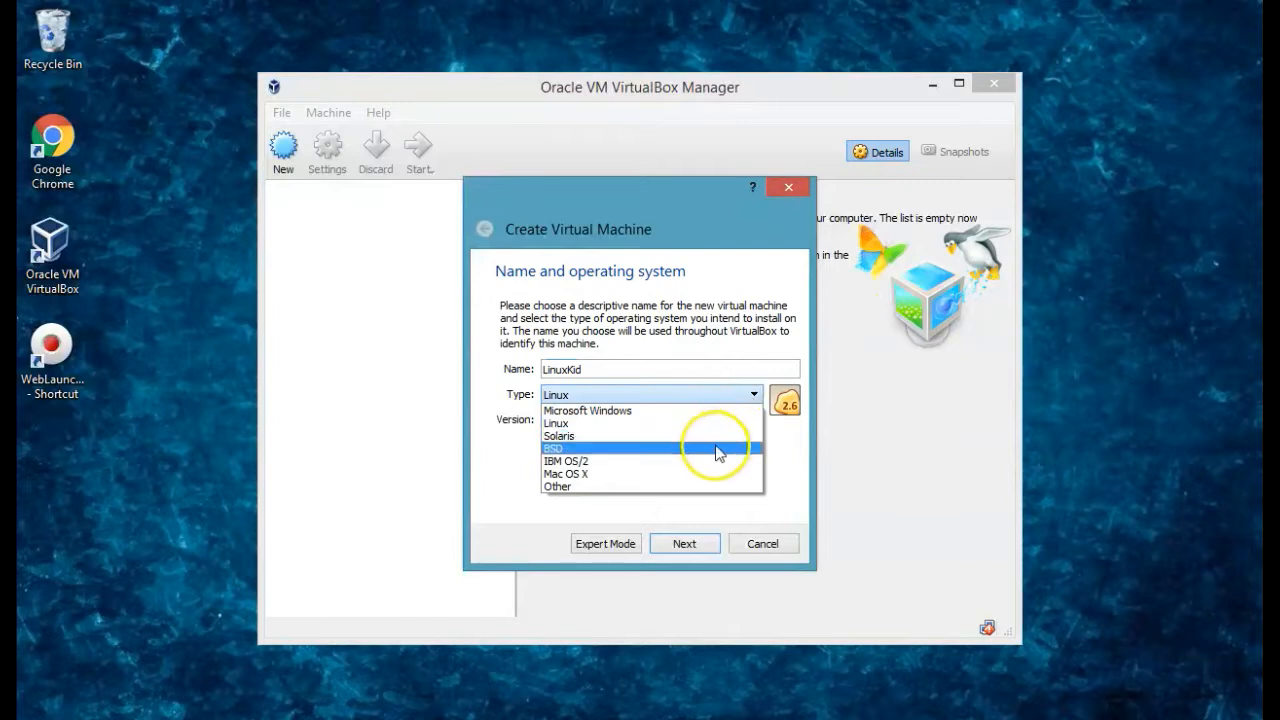
pyautogui.click(710, 431)
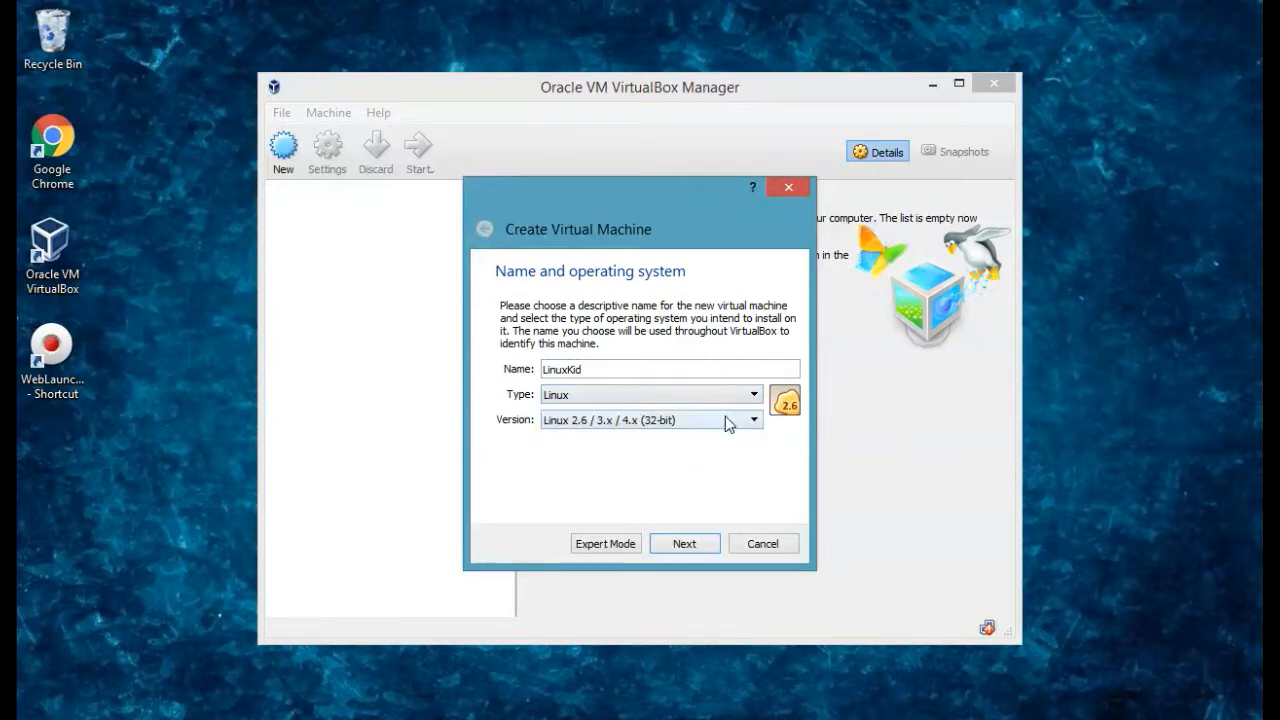
pyautogui.click(727, 423)
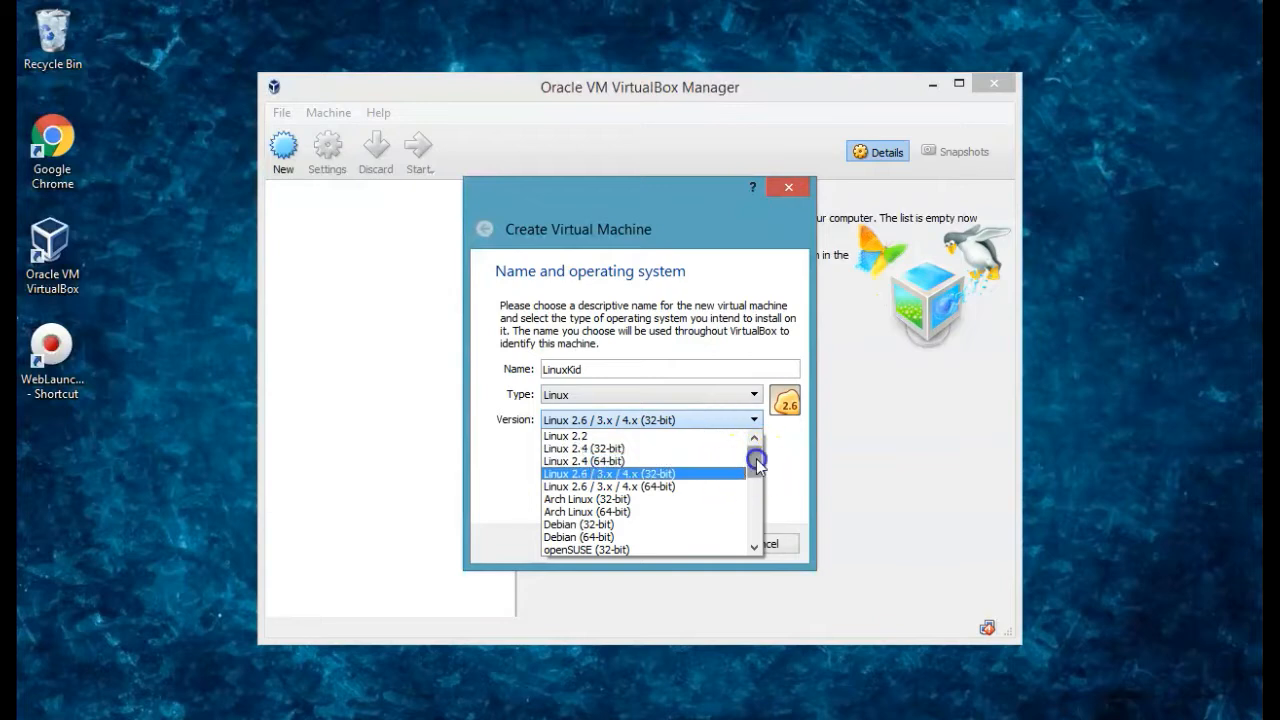
pyautogui.moveTo(756, 459); pyautogui.dragTo(758, 487)
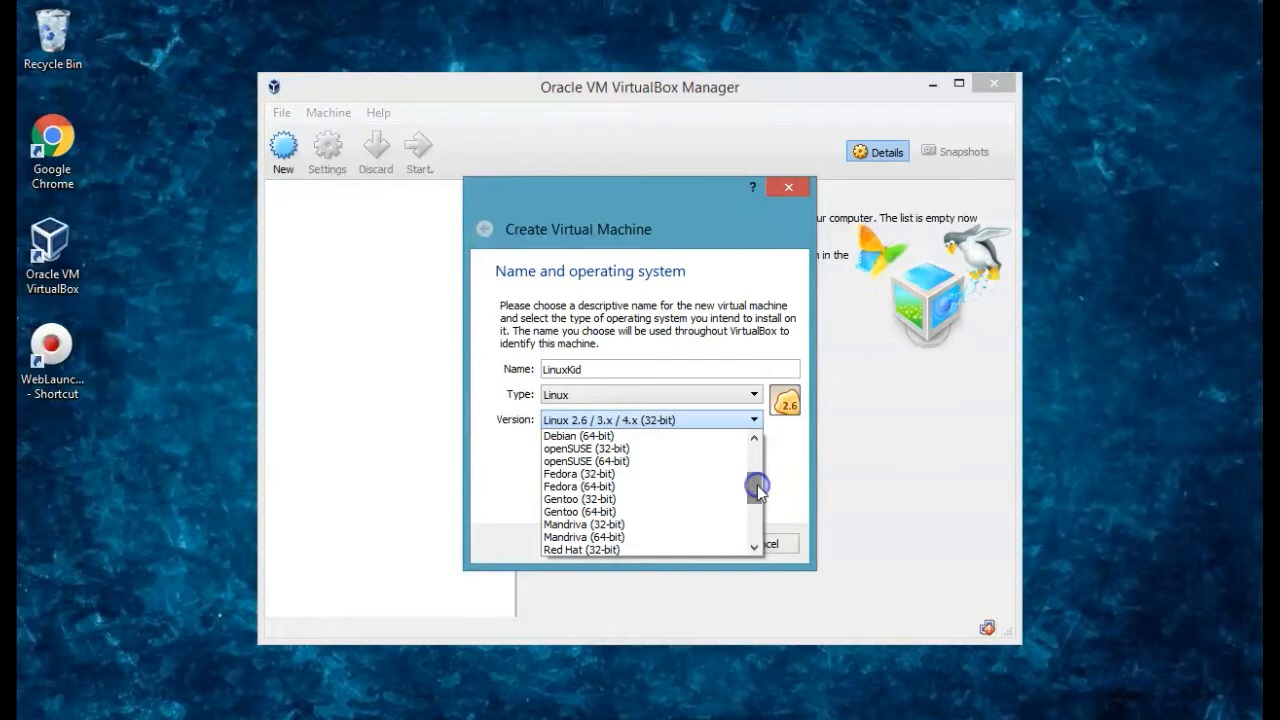
pyautogui.click(655, 548)
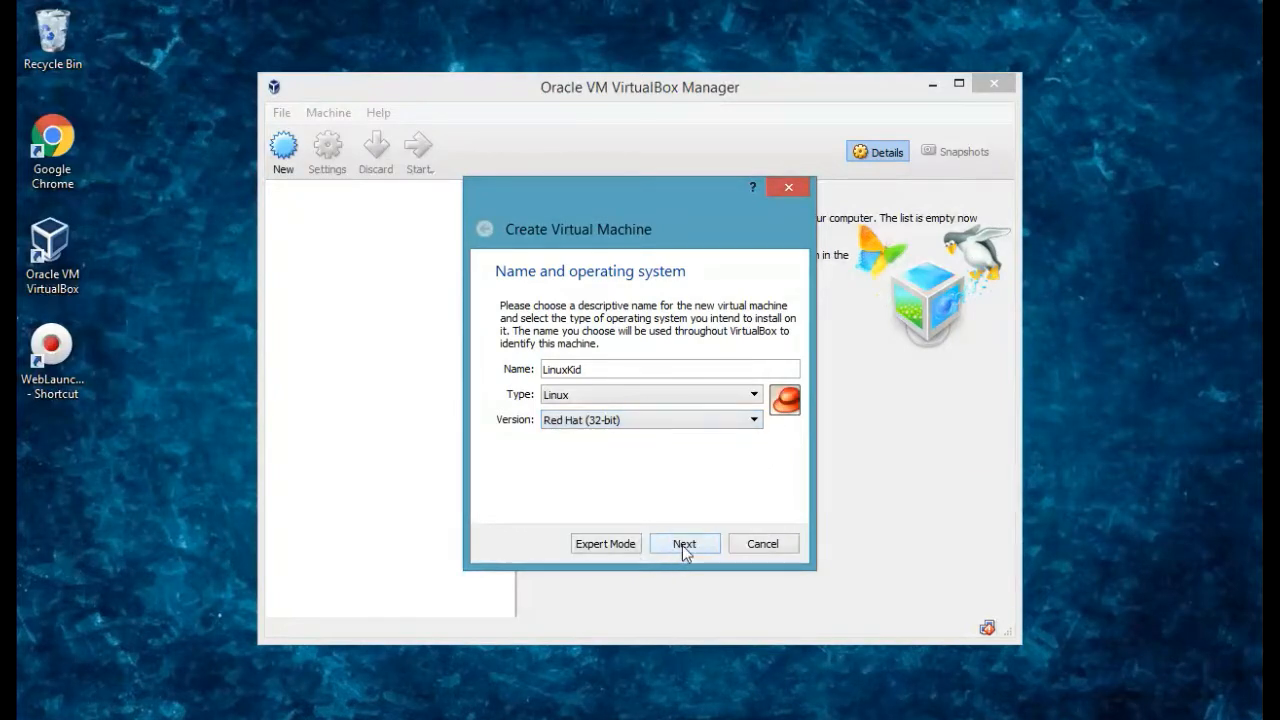
# Keep 1024 MB memory and choose to create a new virtual hard disk now.
pyautogui.click(682, 545)
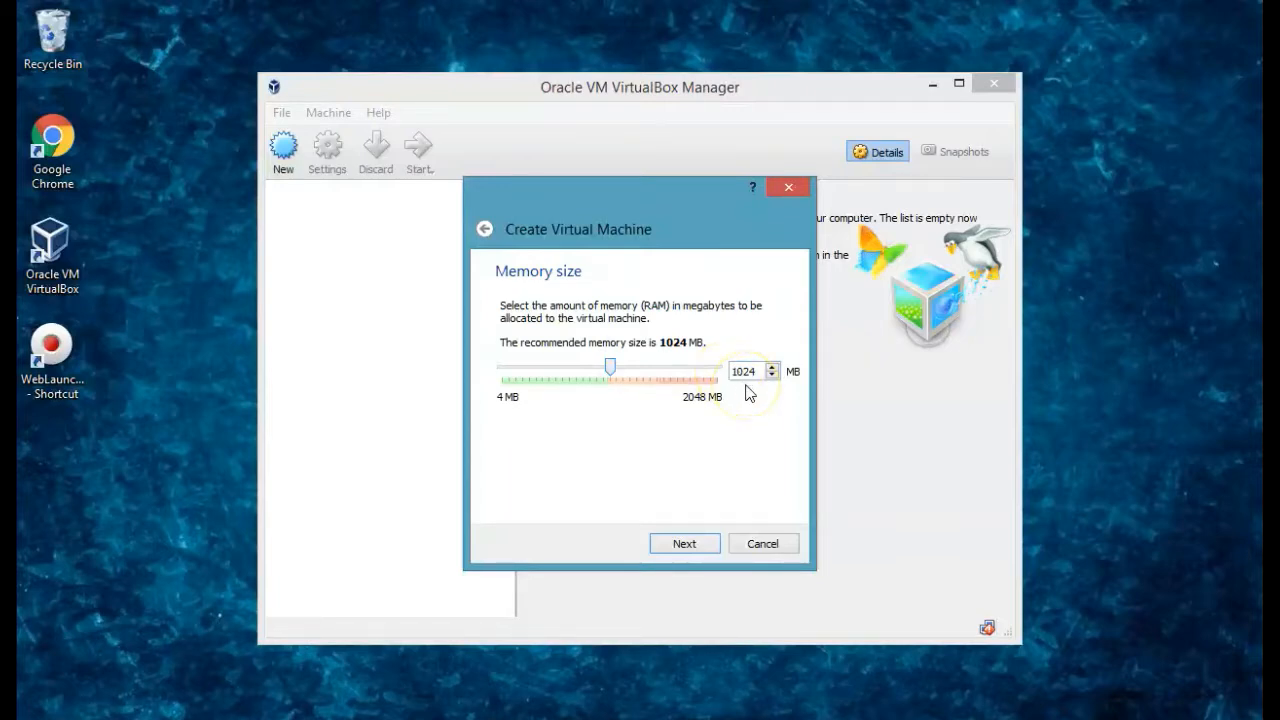
pyautogui.click(681, 542)
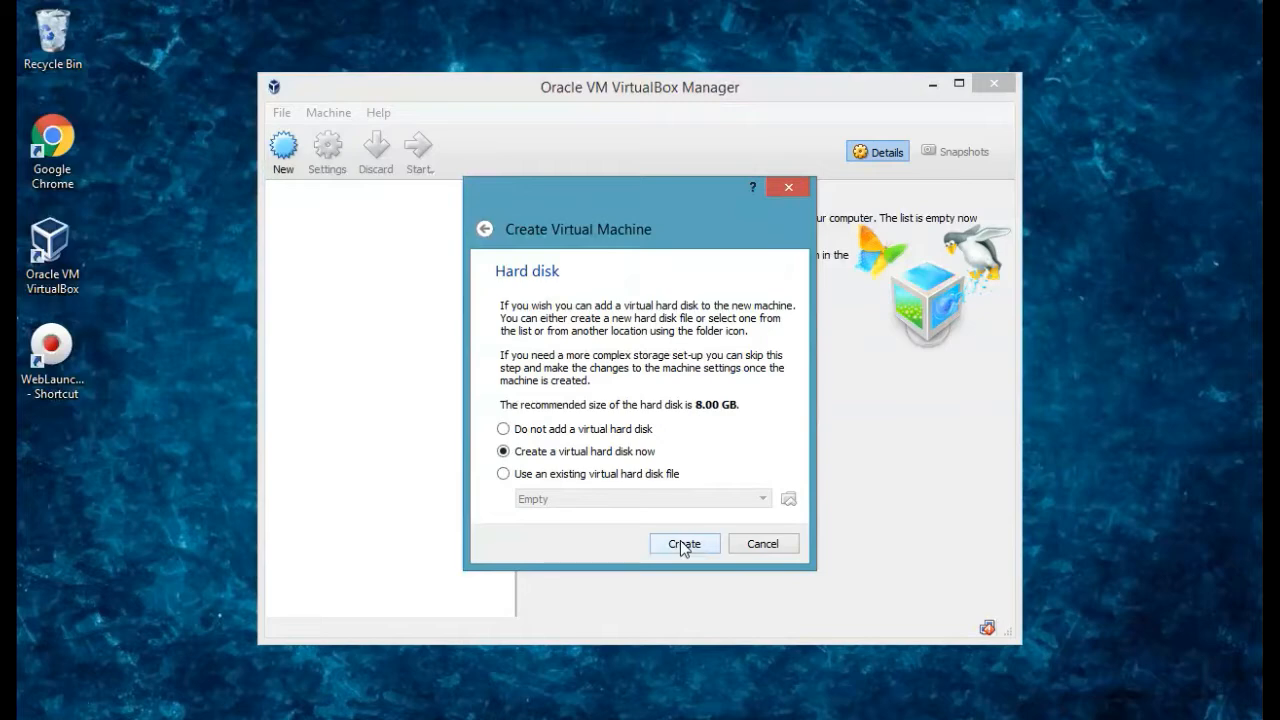
pyautogui.click(683, 544)
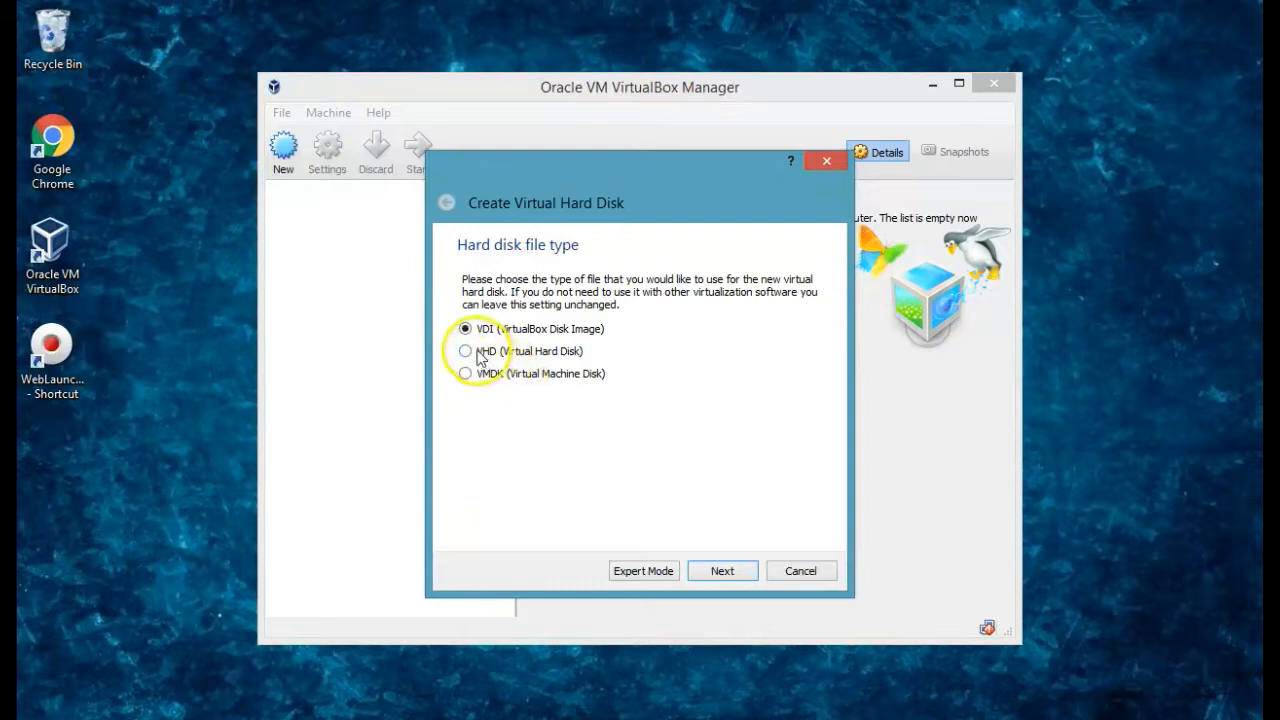
# Make the disk a dynamically allocated VHD file sized 63.00 GB.
pyautogui.click(476, 354)
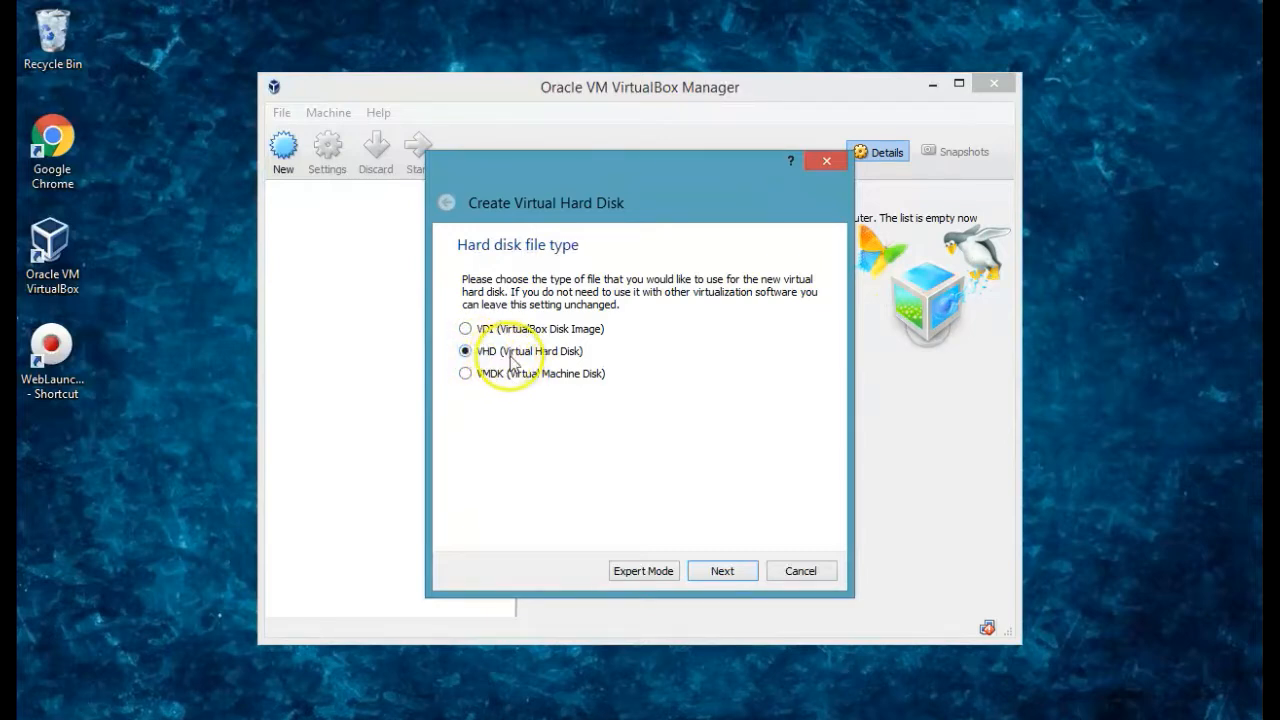
pyautogui.click(721, 571)
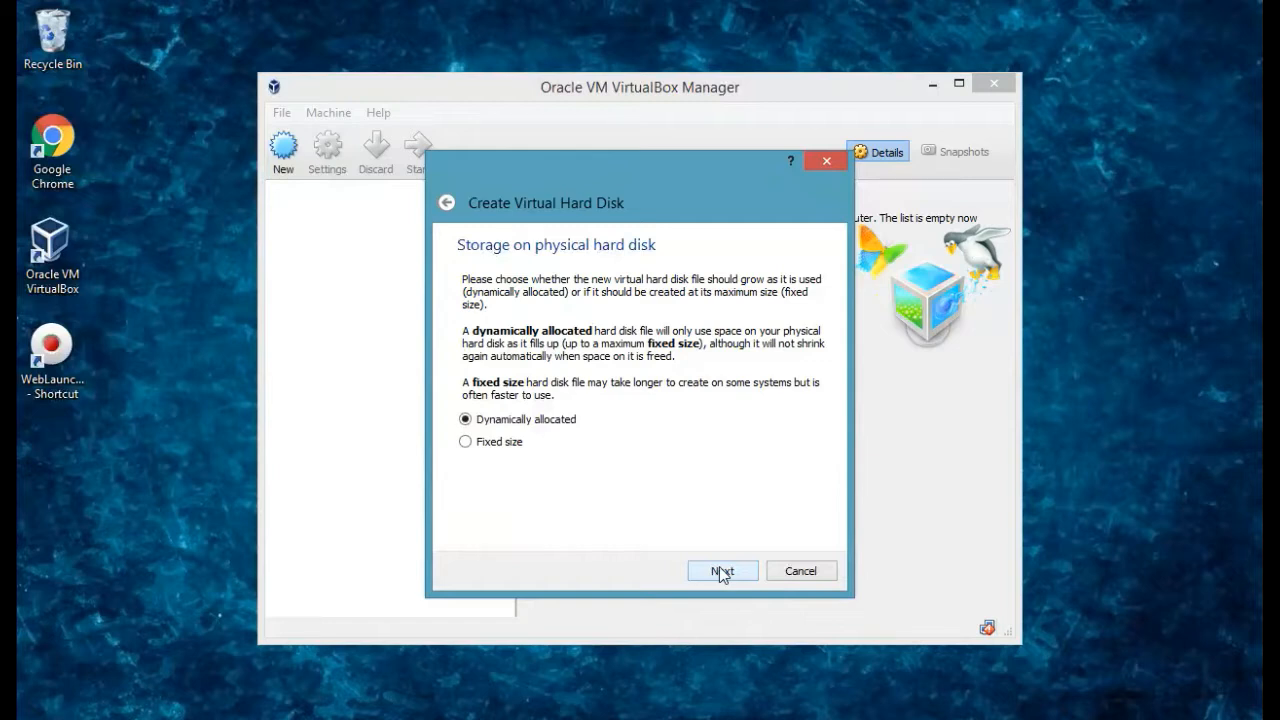
pyautogui.click(721, 571)
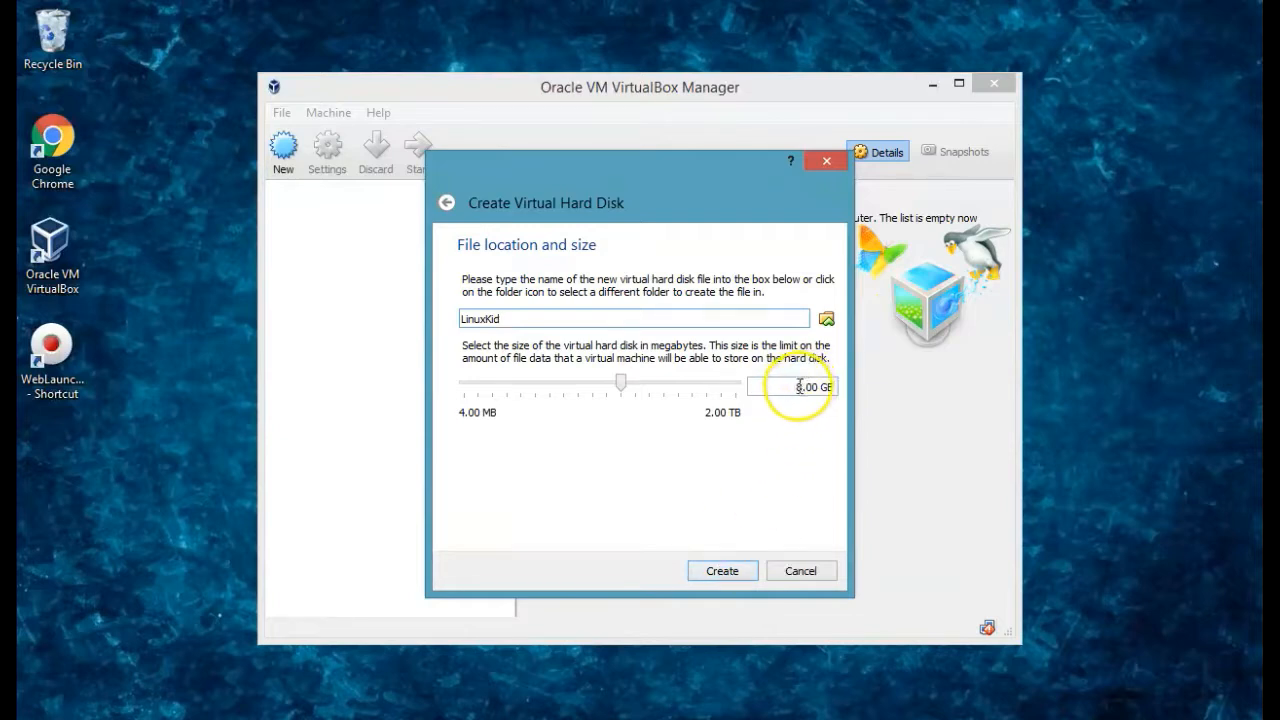
pyautogui.click(800, 387)
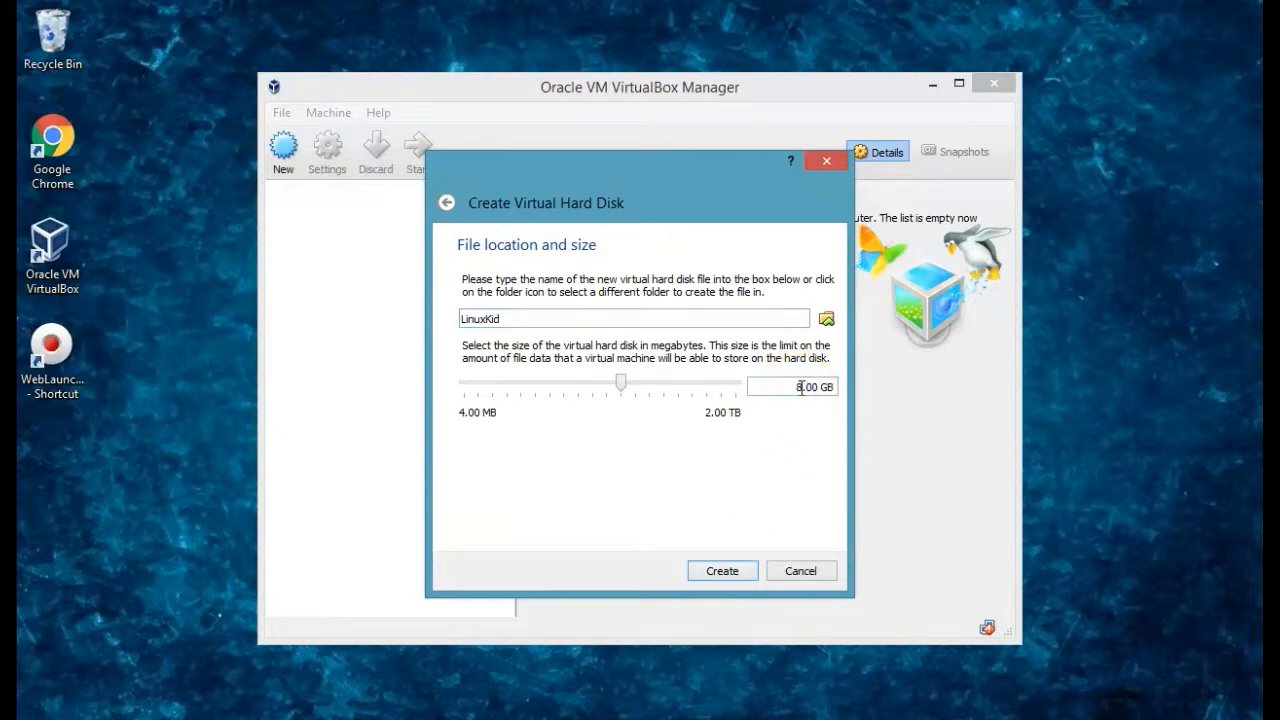
pyautogui.press('Delete')
pyautogui.write('63')
pyautogui.click(744, 489)
# Finish creating LinuxKid, then set its empty IDE optical drive to host drive D: in Storage settings.
pyautogui.click(732, 573)
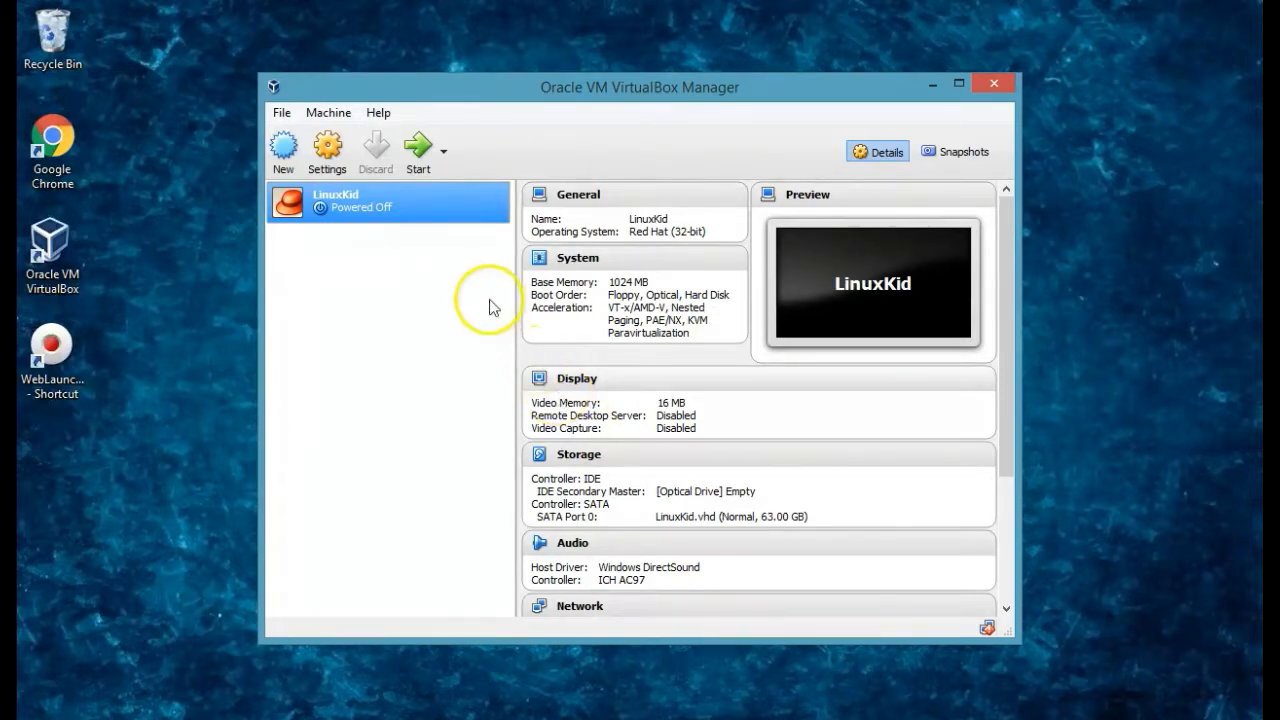
pyautogui.click(343, 148)
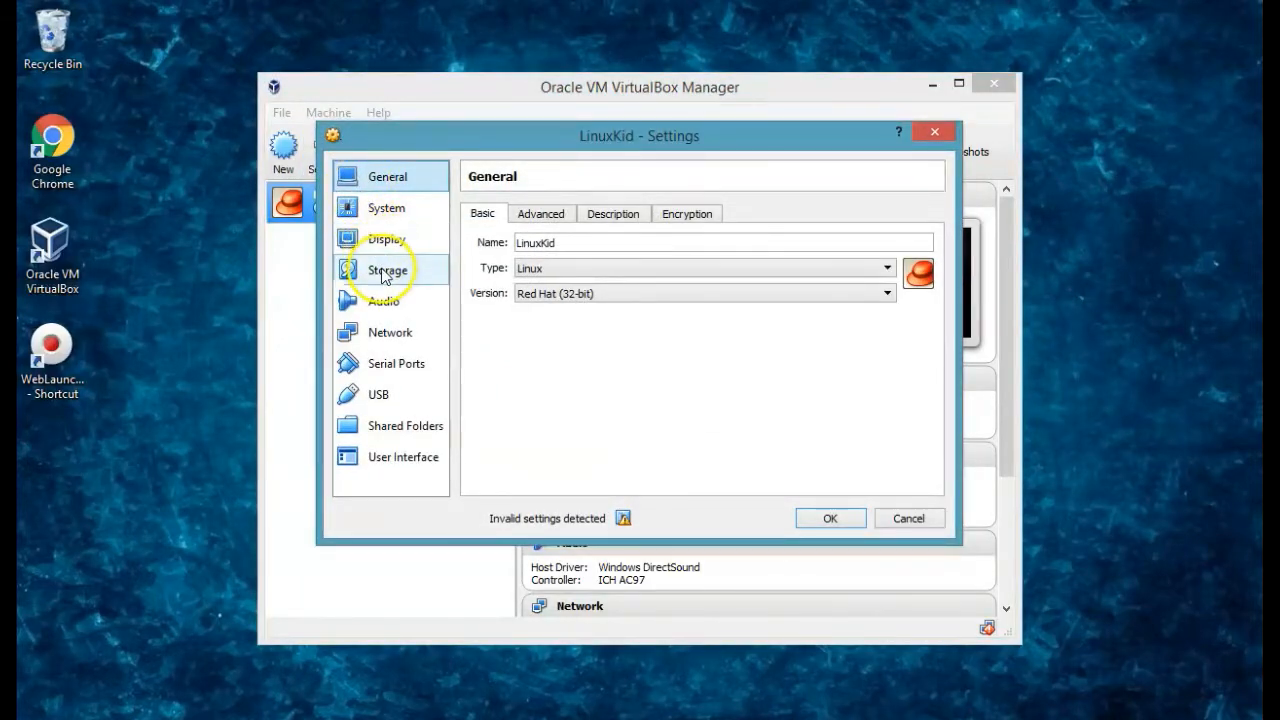
pyautogui.click(385, 271)
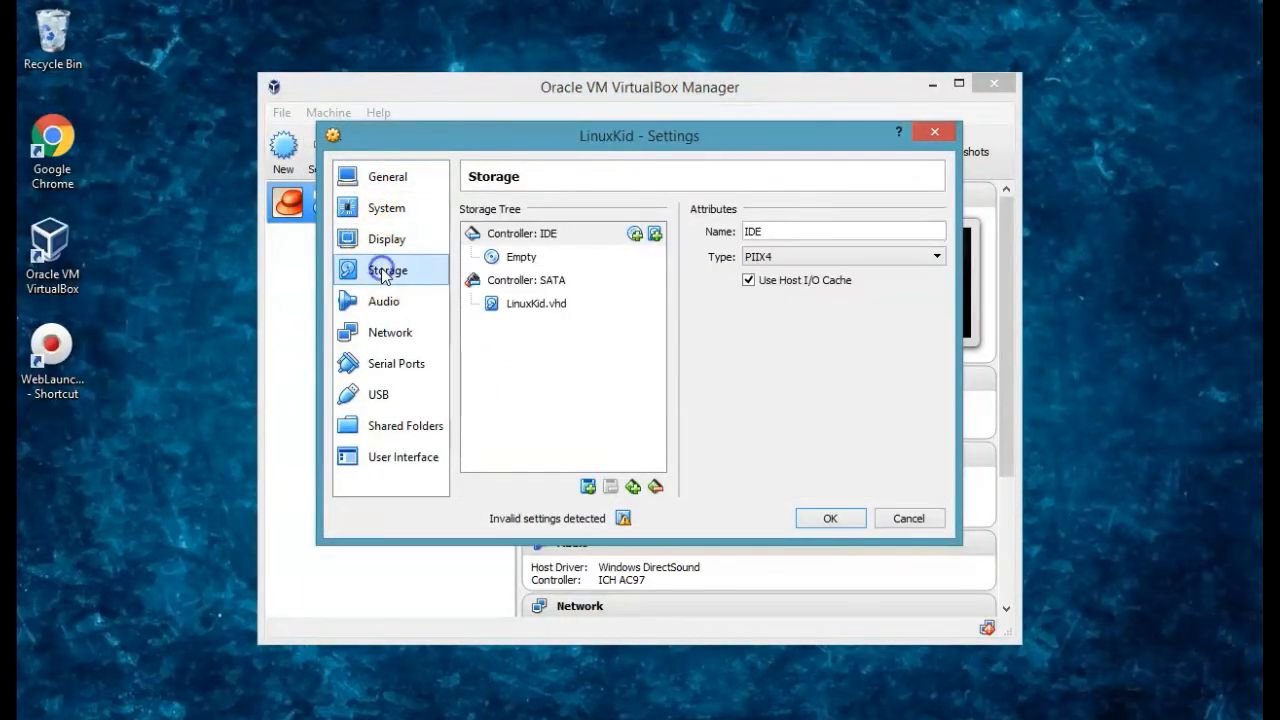
pyautogui.click(560, 258)
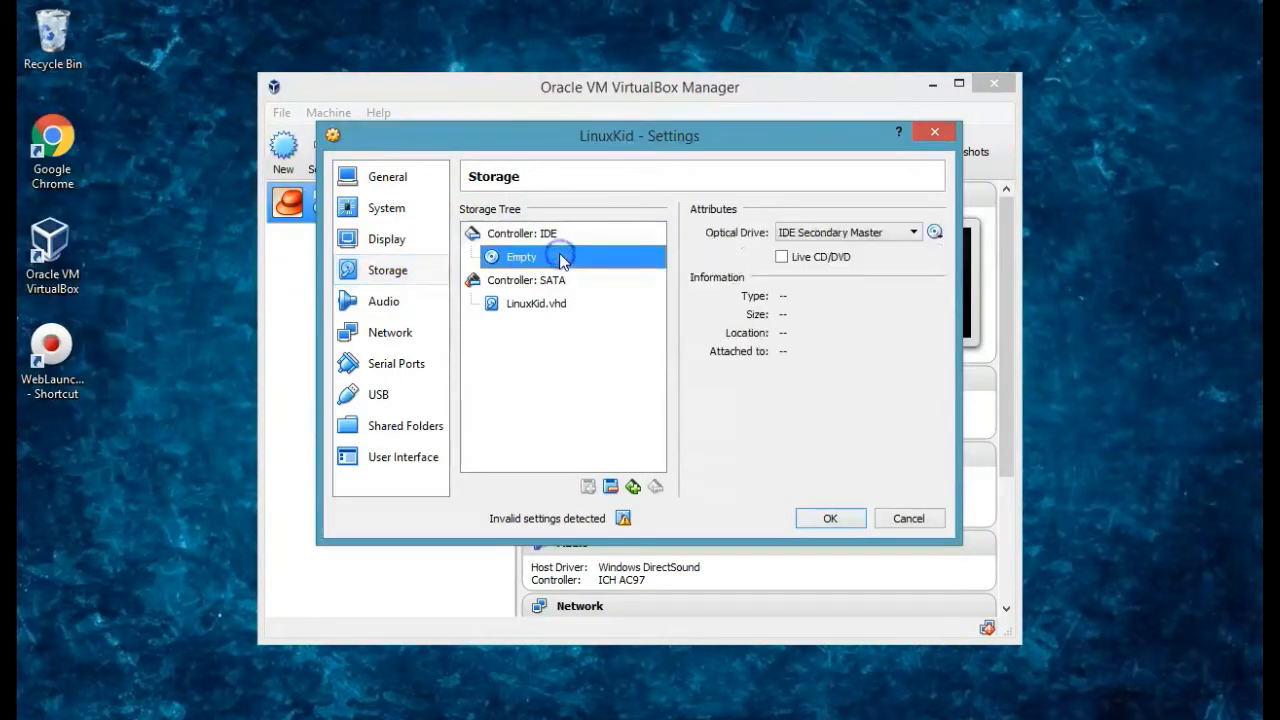
pyautogui.click(936, 234)
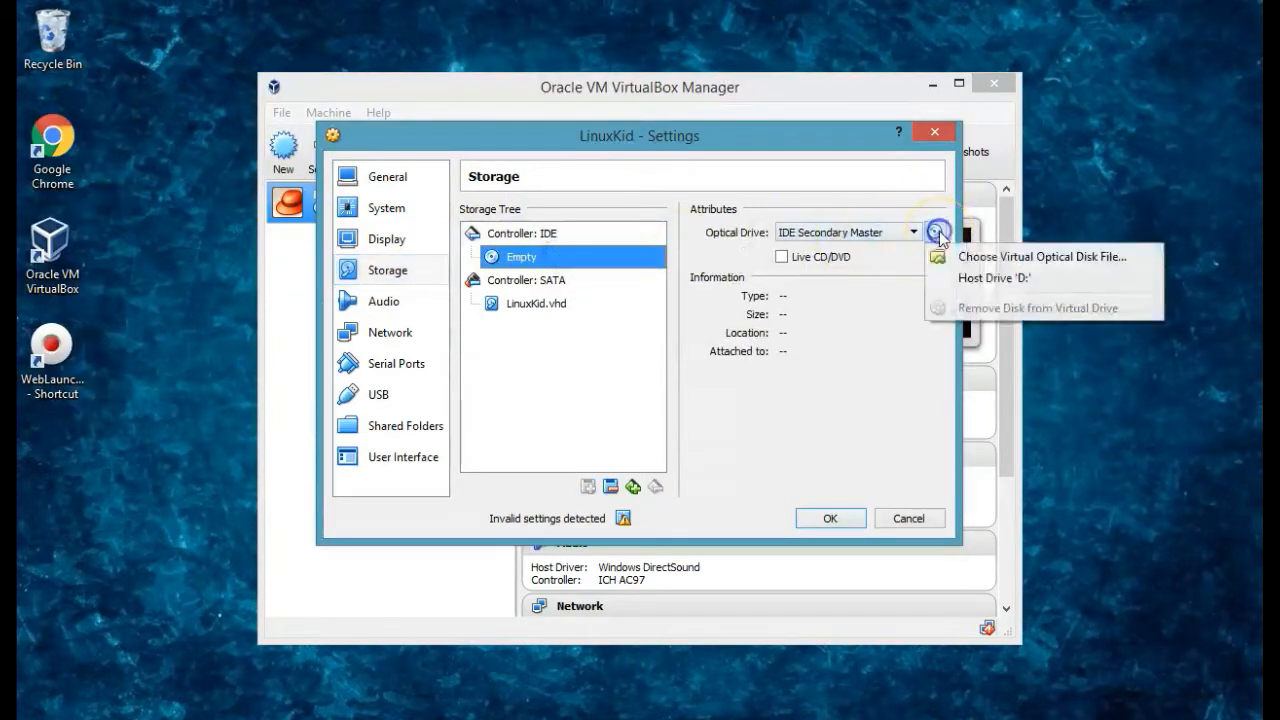
pyautogui.click(990, 280)
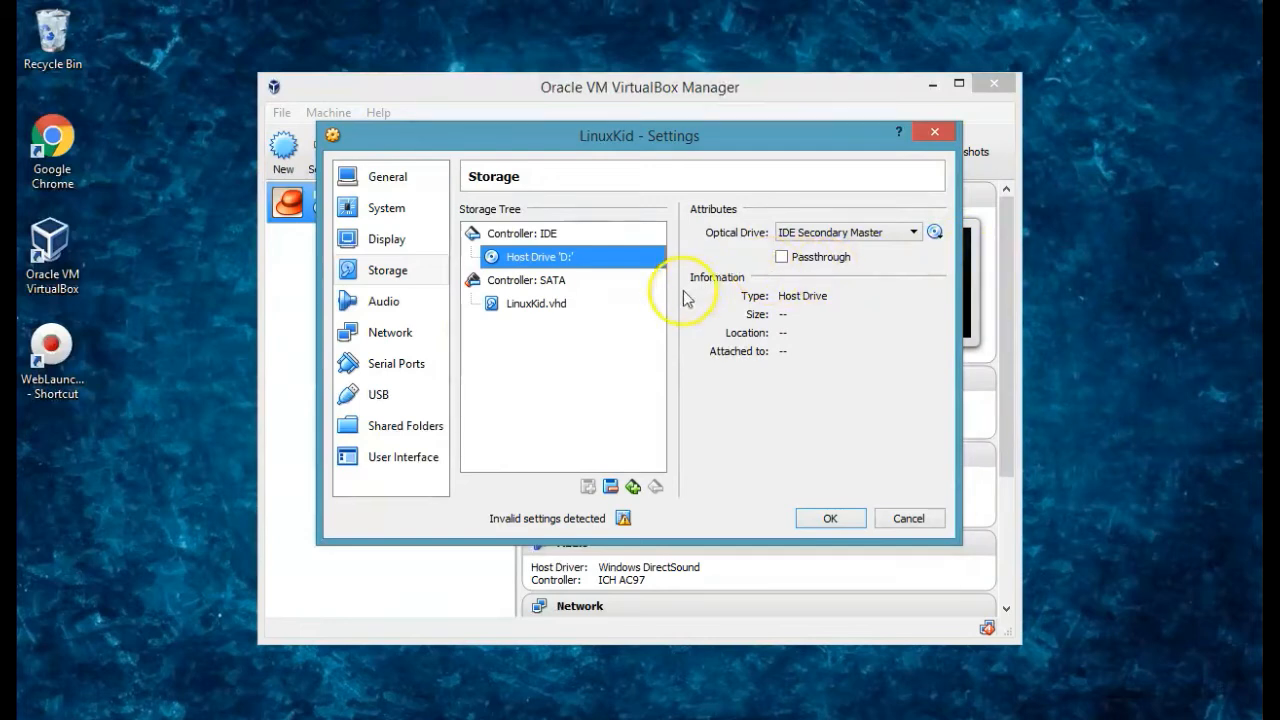
# Set Adapter 1 to Bridged Adapter in Network settings and save with OK.
pyautogui.click(408, 336)
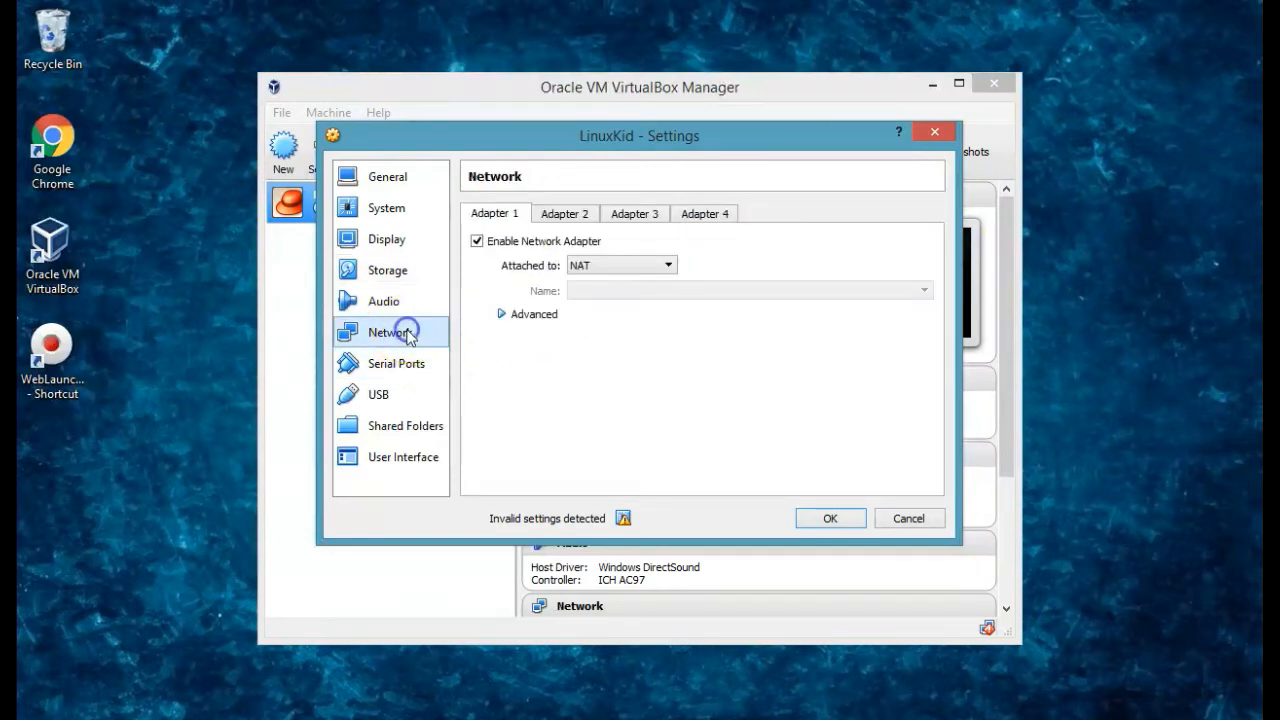
pyautogui.click(668, 265)
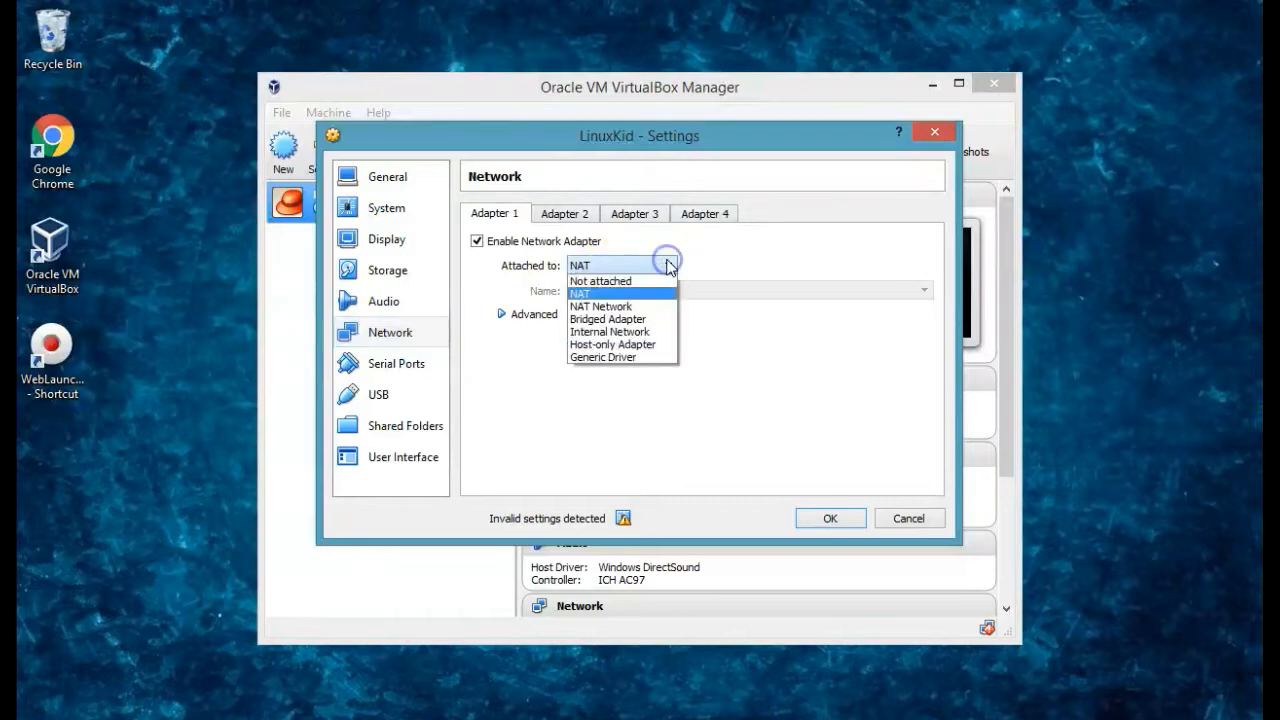
pyautogui.click(650, 319)
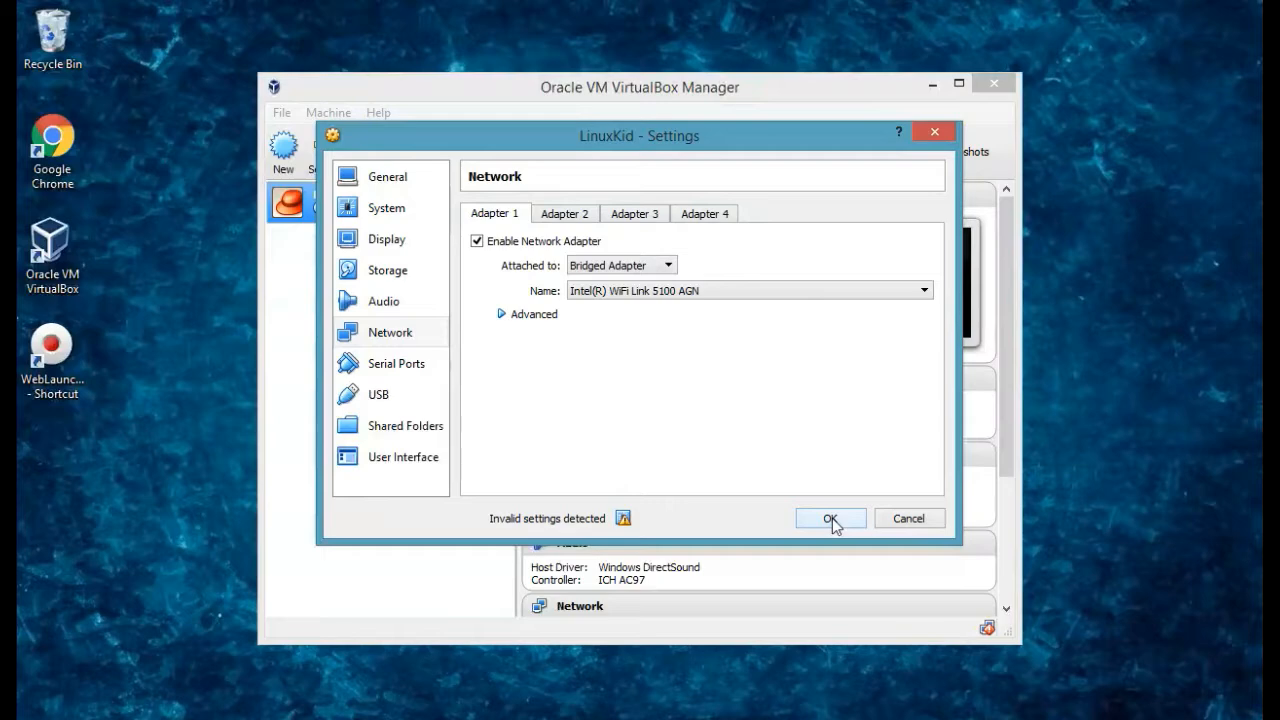
pyautogui.click(832, 518)
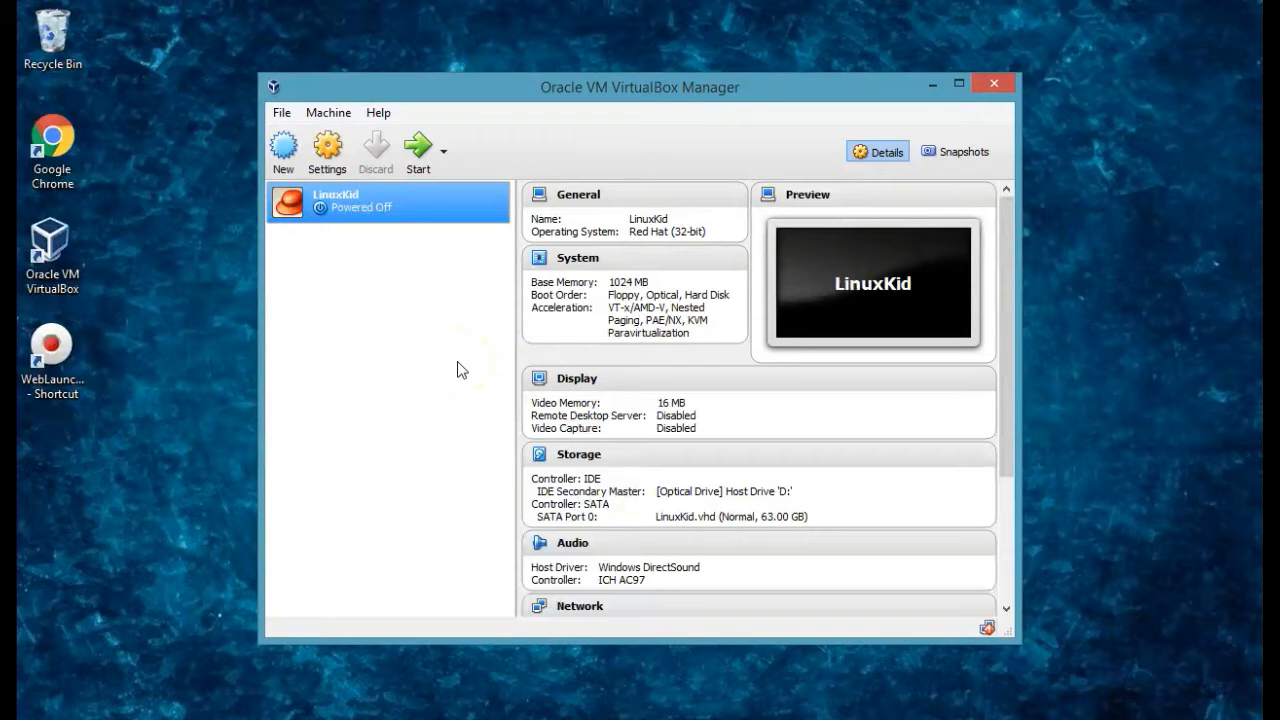
# Launch the LinuxKid VM with the Start toolbar button.
pyautogui.moveTo(47, 710)
pyautogui.click(422, 160)
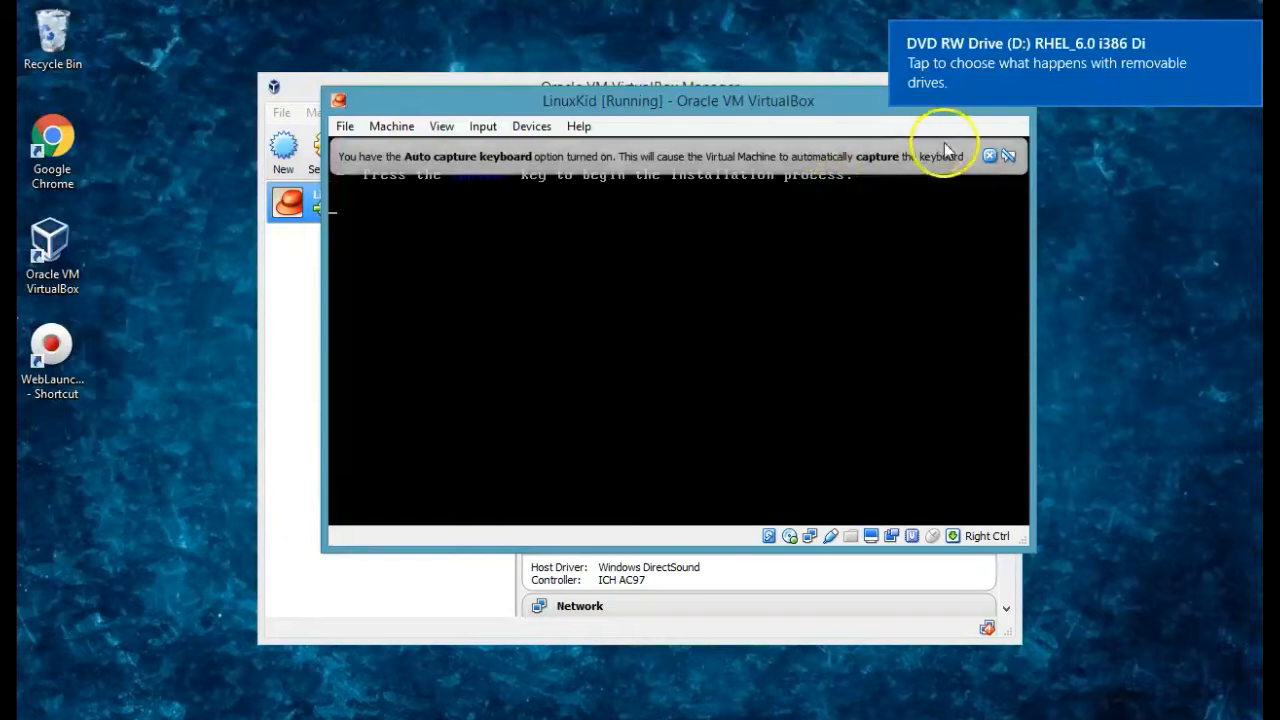
# Dismiss the auto-capture notice and choose 'Install or upgrade an existing system' from the boot menu.
pyautogui.click(910, 158)
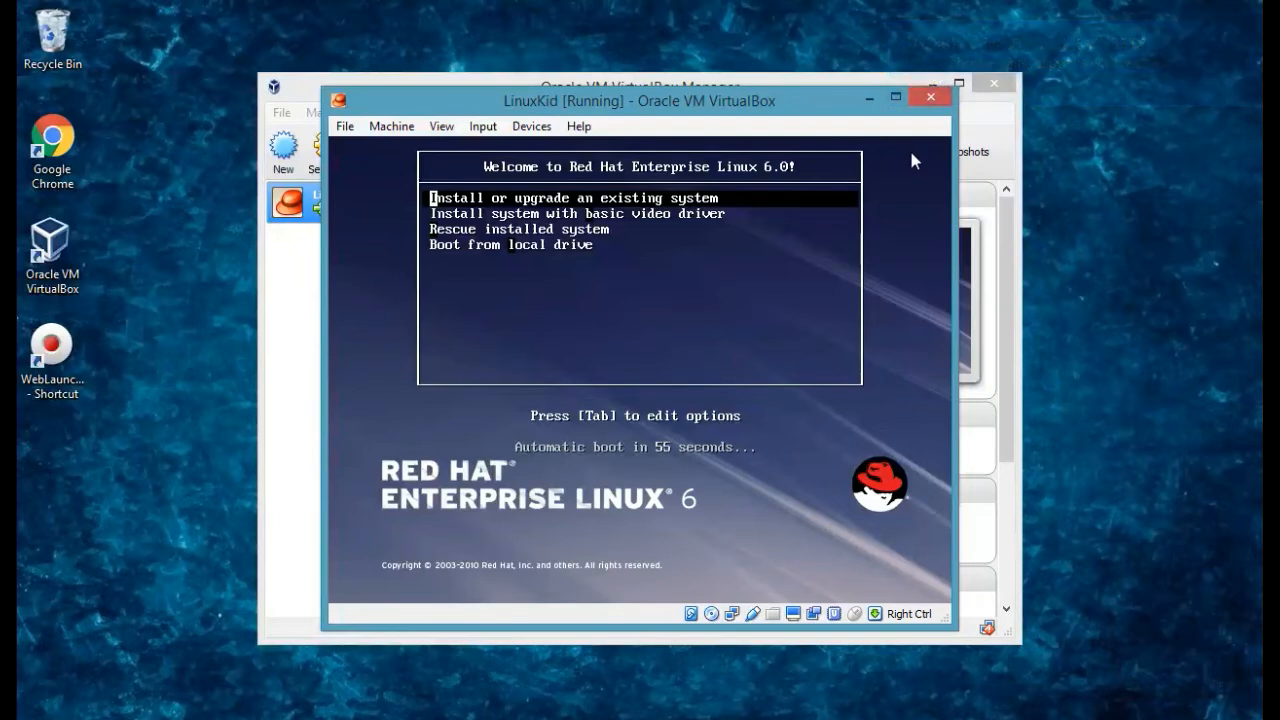
pyautogui.press('Return')
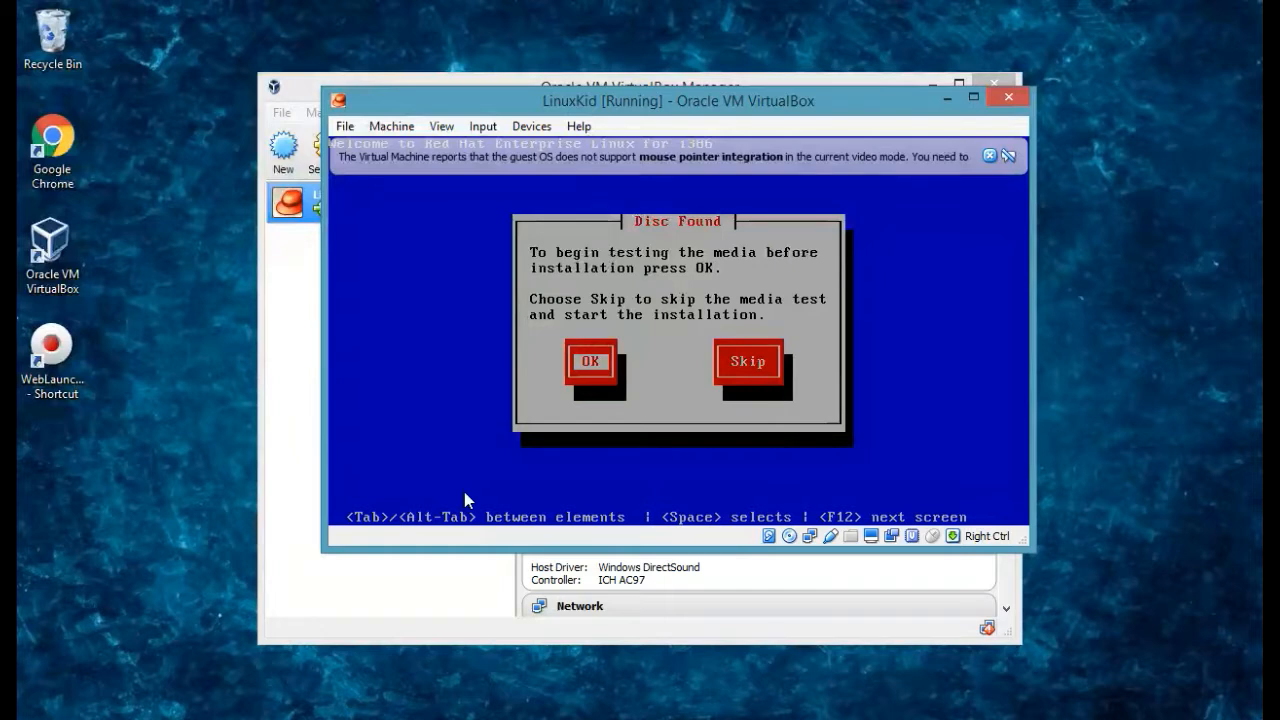
# Skip the media test and close the mouse integration notice while the graphical installer loads.
pyautogui.press('Tab')
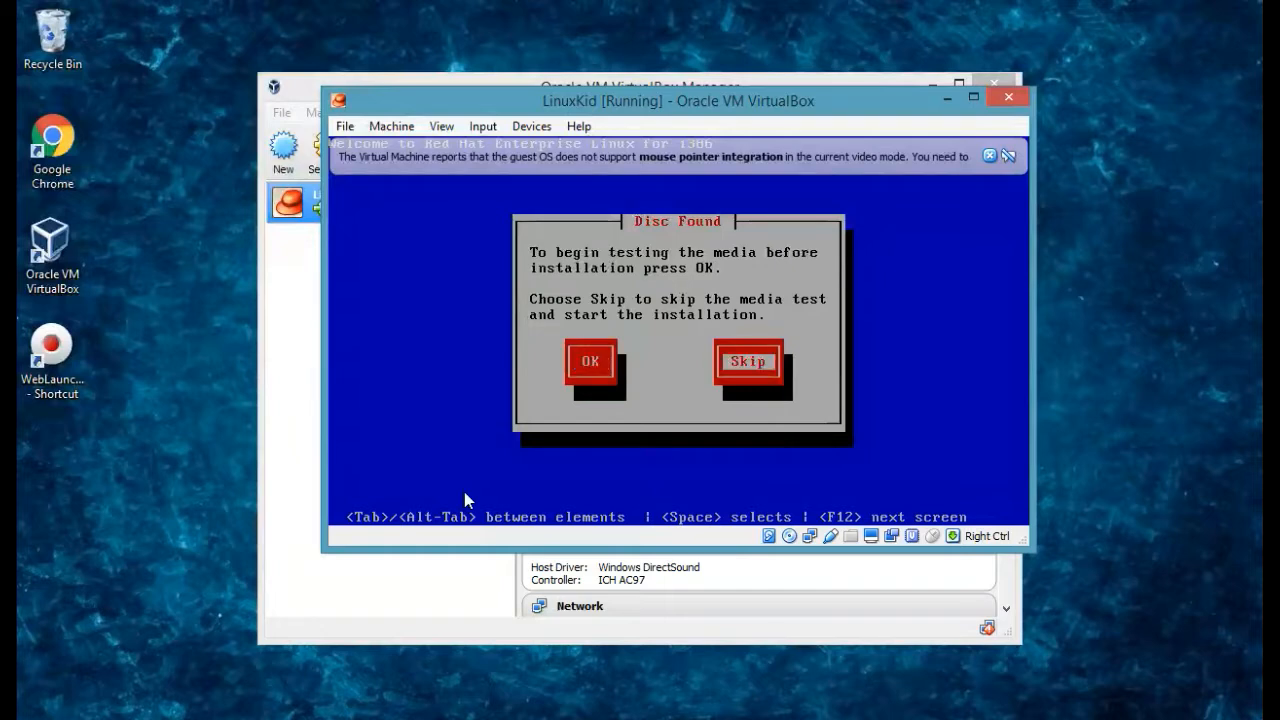
pyautogui.press('Return')
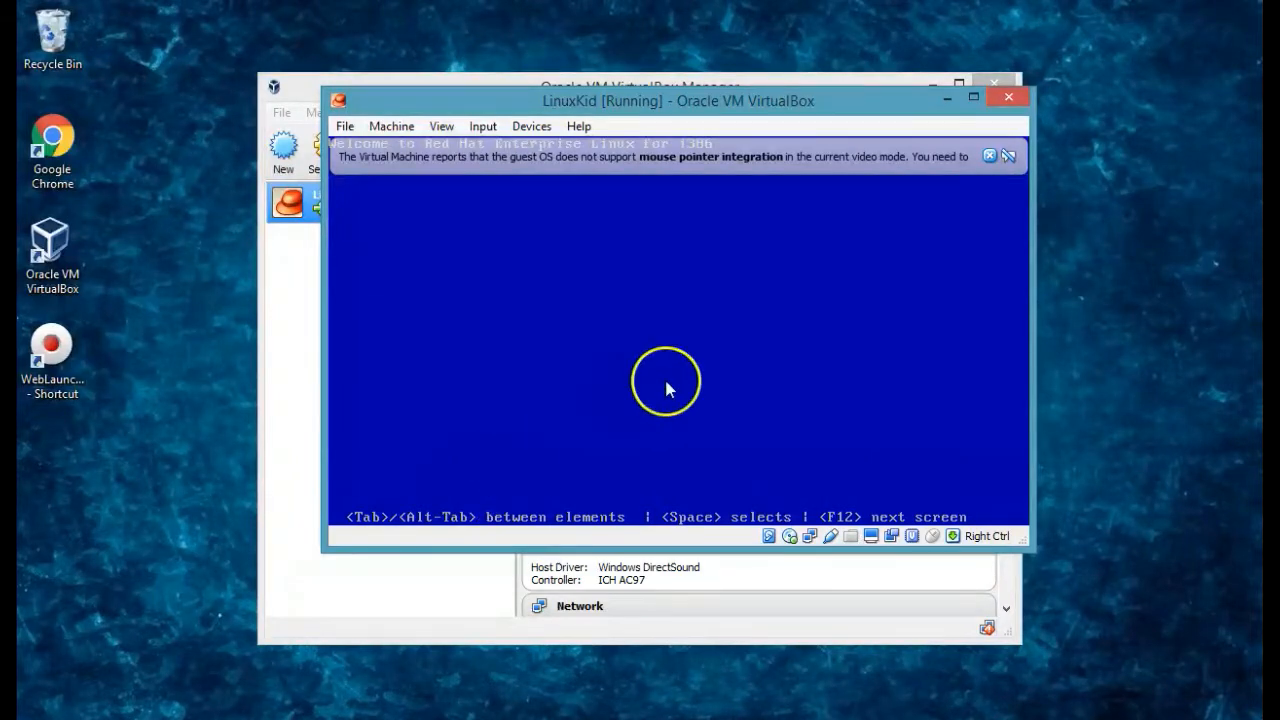
pyautogui.click(990, 156)
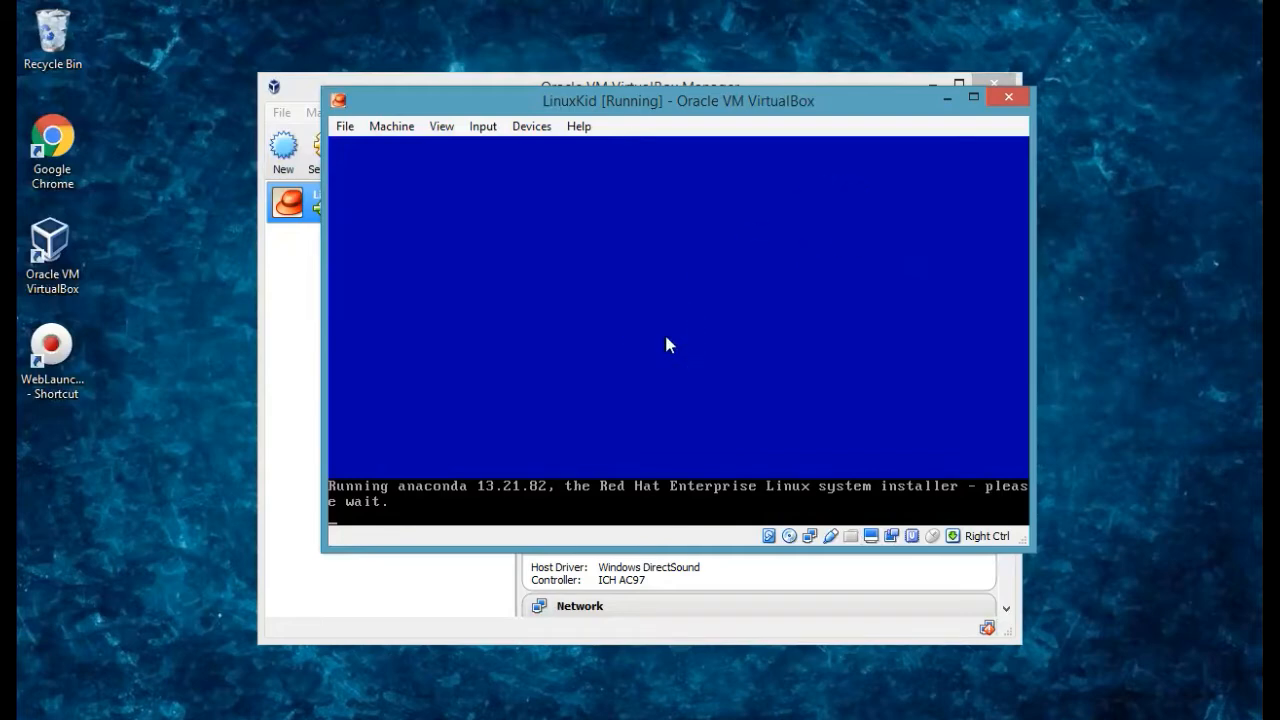
pyautogui.click(577, 434)
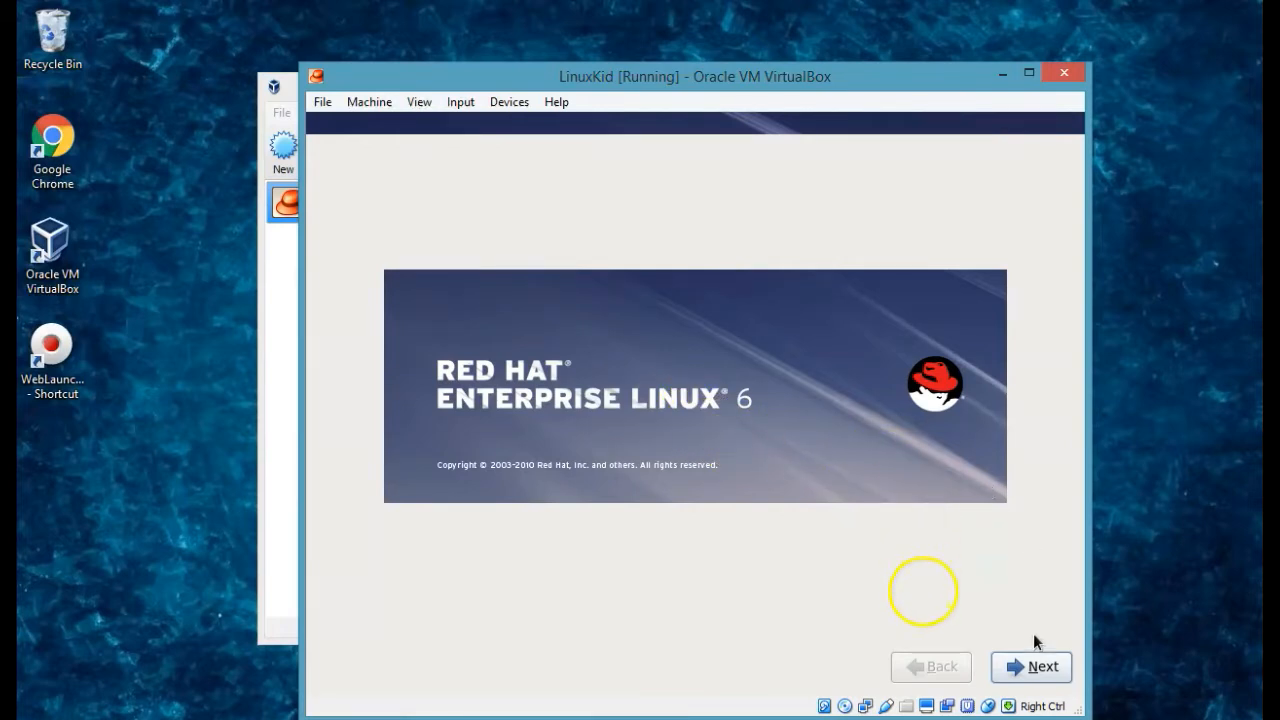
# Accept English language, U.S. English keyboard, Basic Storage Devices, and re-initialize all disks.
pyautogui.click(1035, 667)
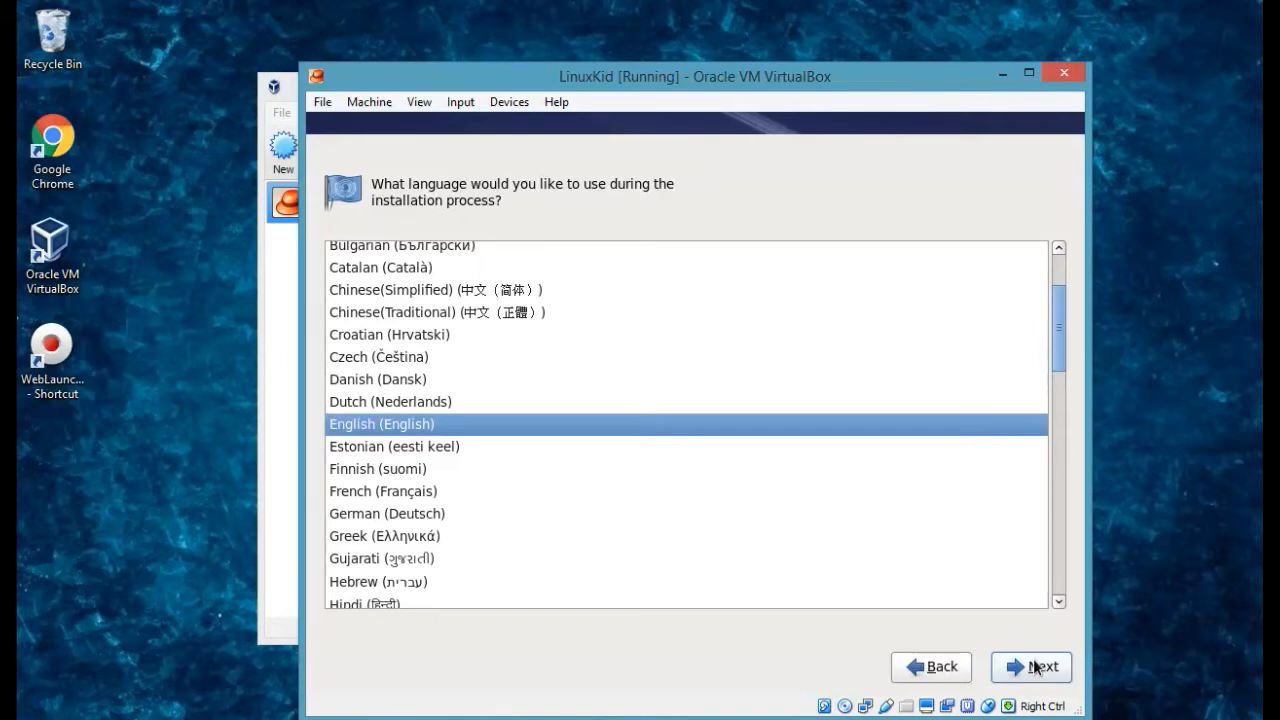
pyautogui.click(1035, 666)
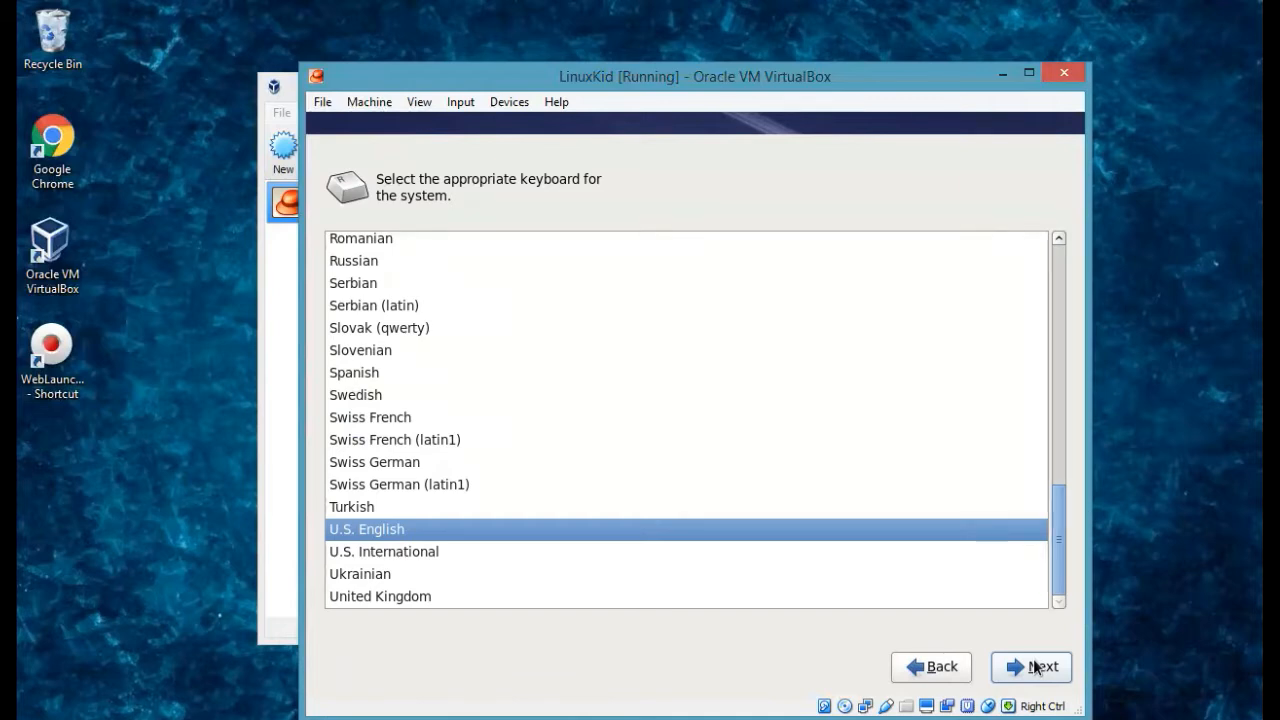
pyautogui.click(1036, 667)
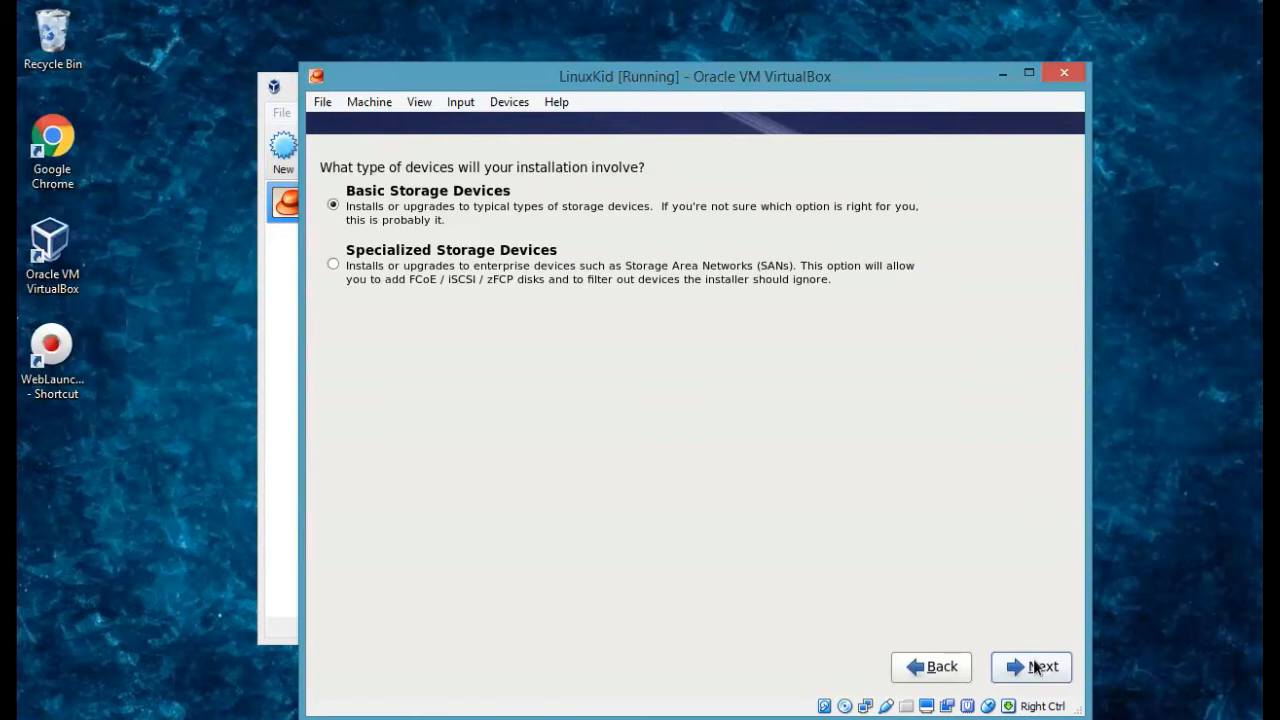
pyautogui.click(1036, 667)
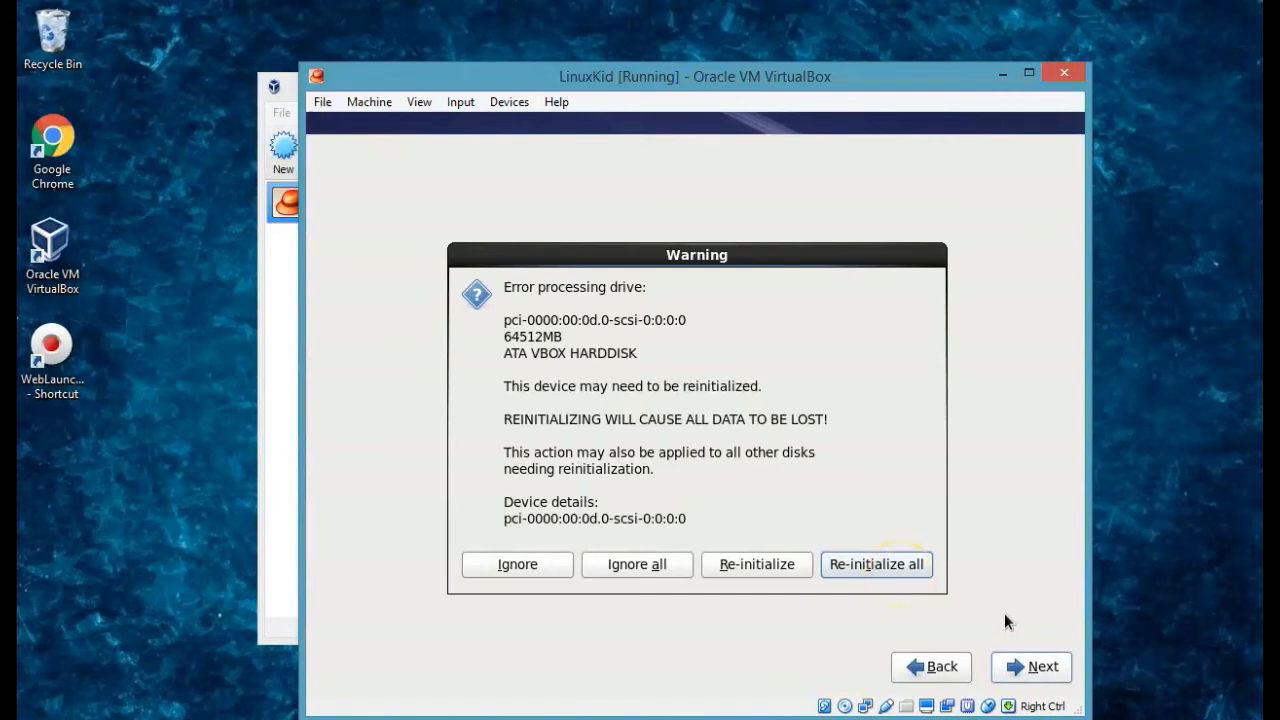
pyautogui.click(910, 571)
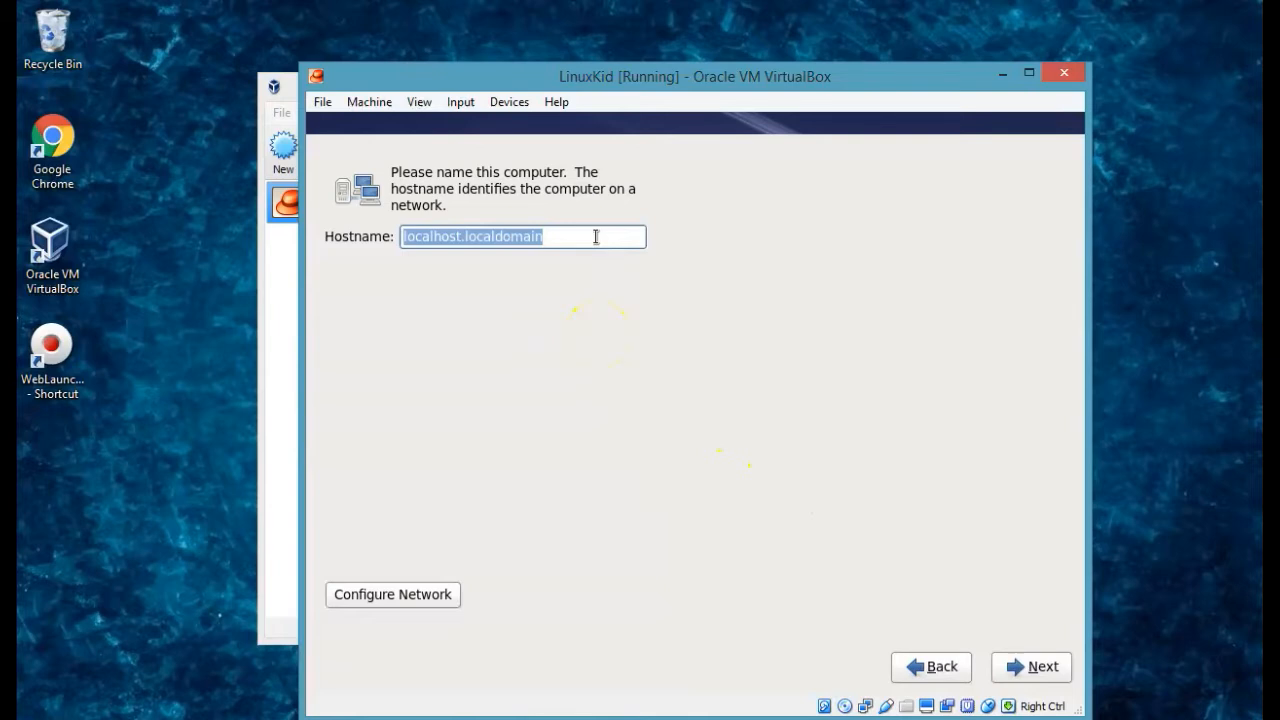
# Set the hostname to LinuxKidSever and keep the America/New York time zone.
pyautogui.press('BackSpace')
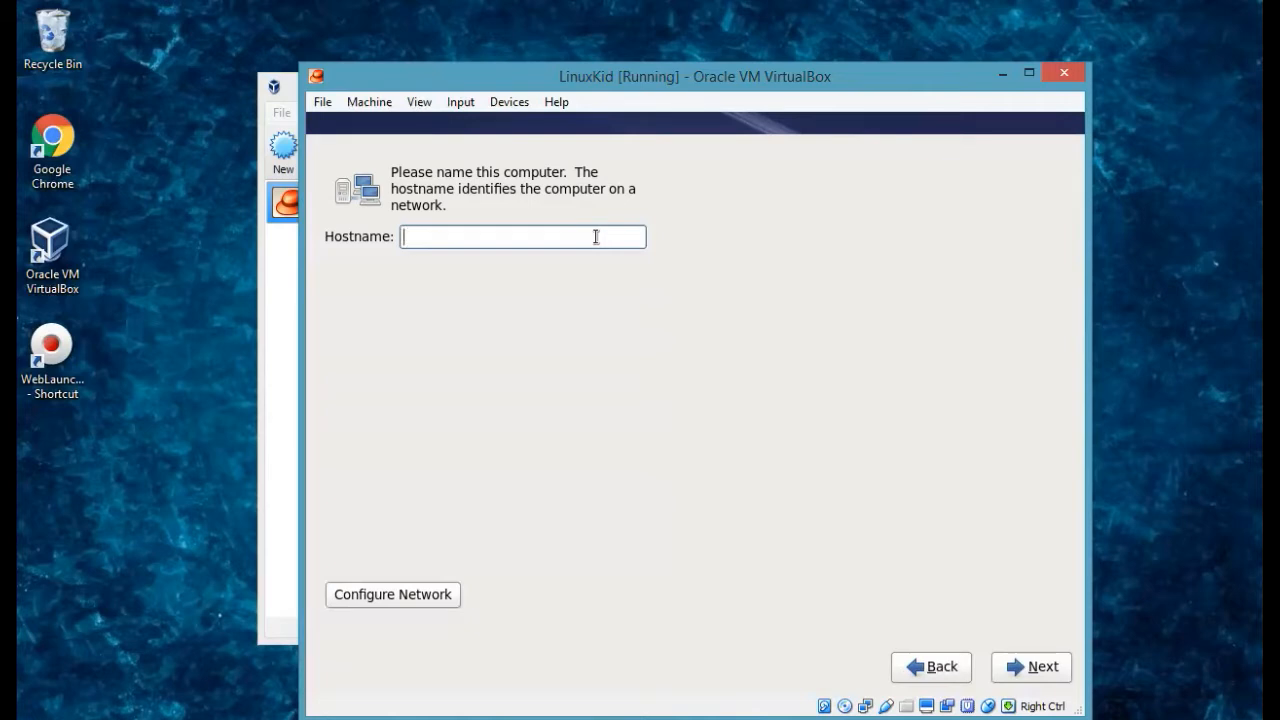
pyautogui.write('LinuxKidSever')
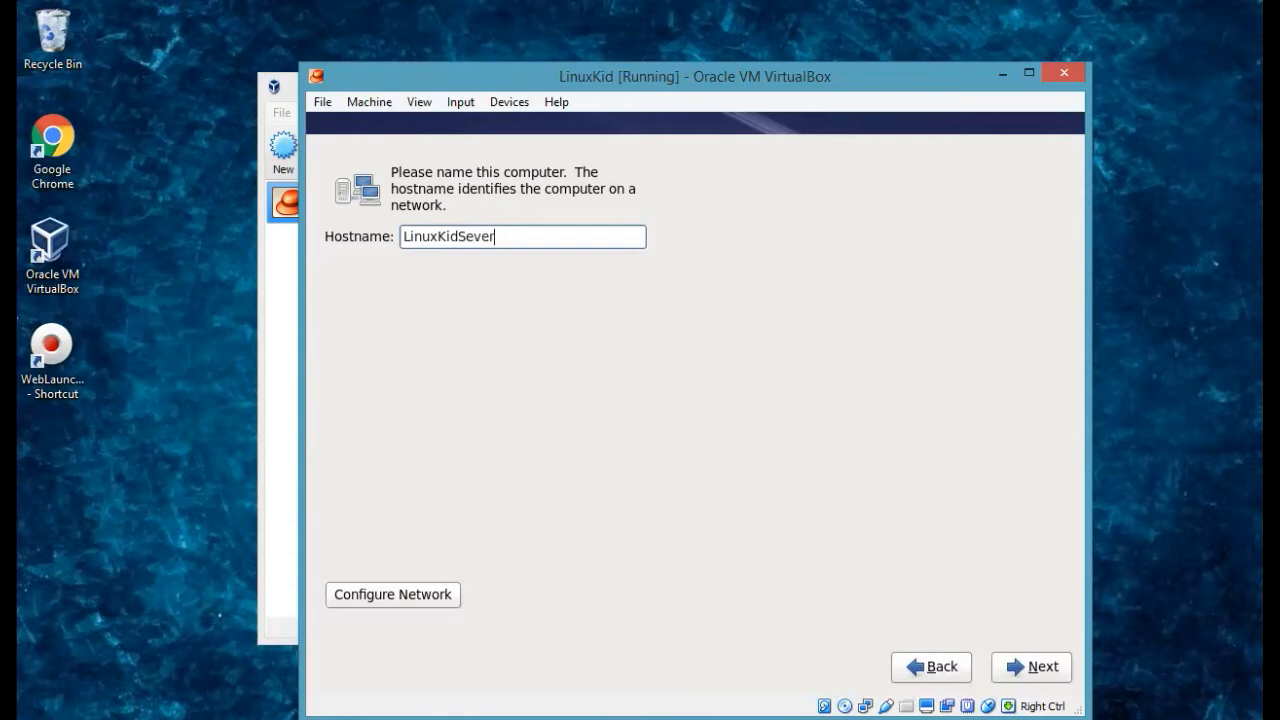
pyautogui.click(1031, 666)
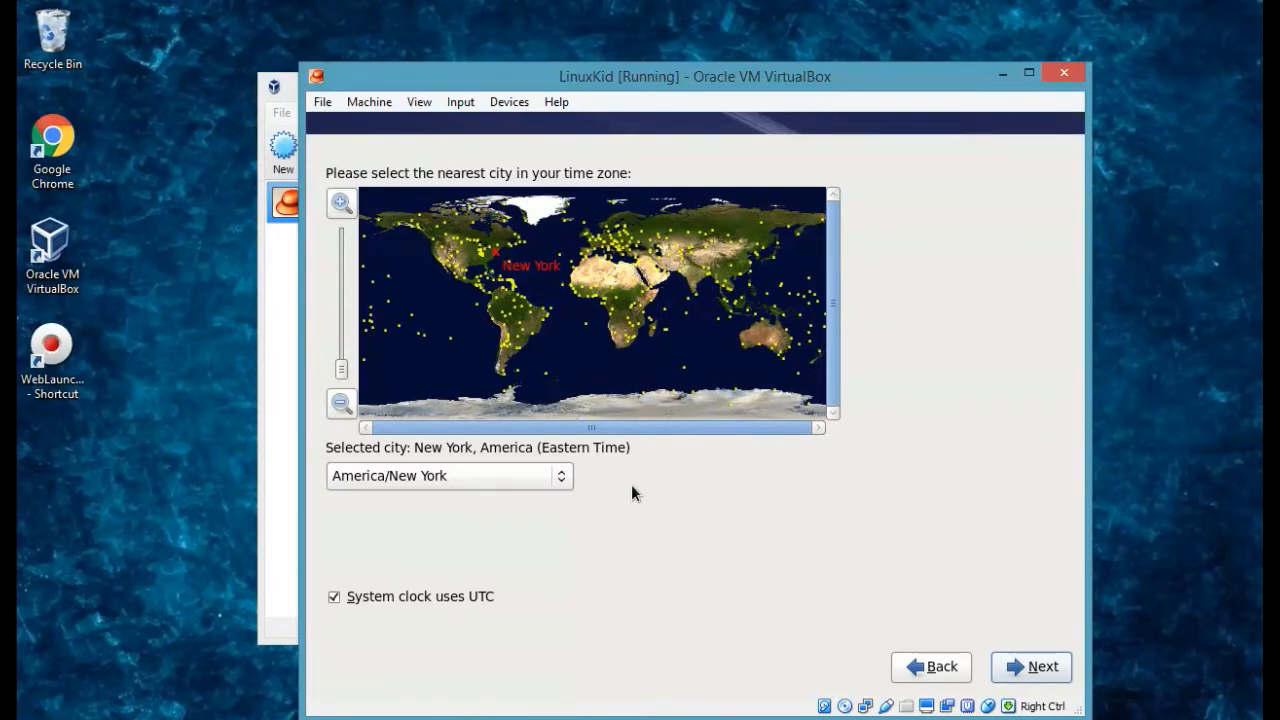
pyautogui.click(1043, 668)
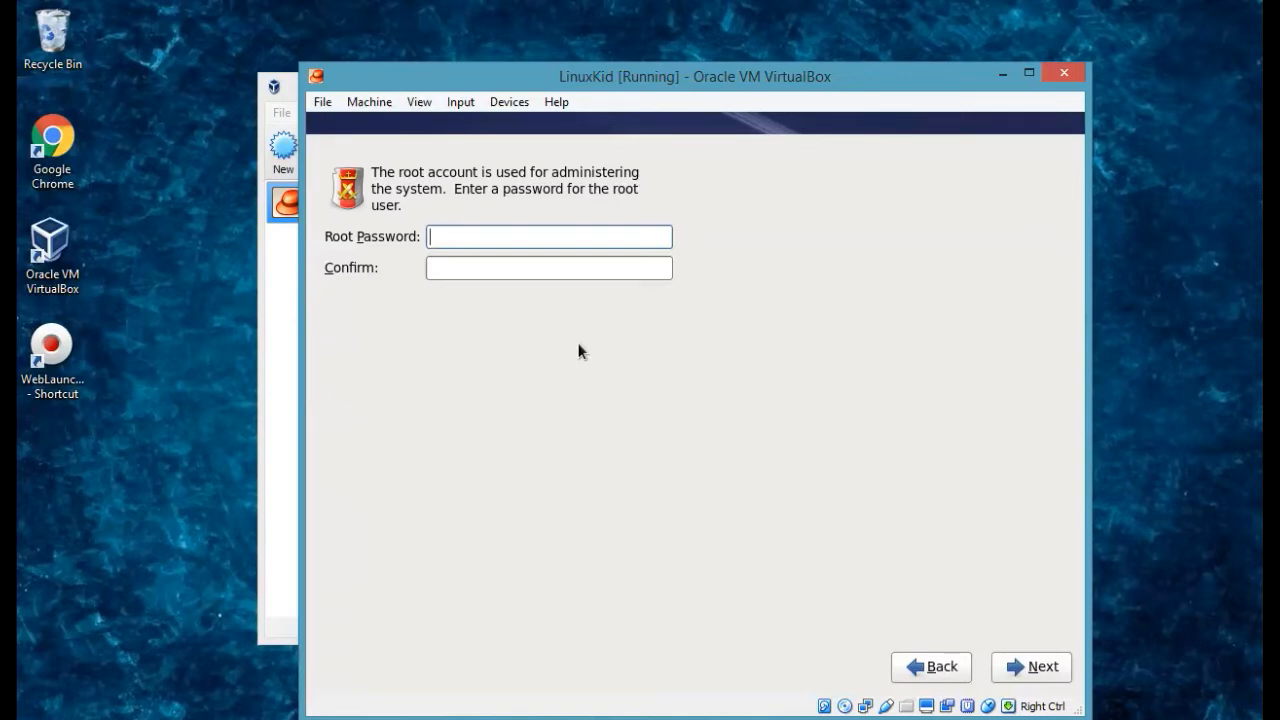
# Enter and confirm the root password, then accept it despite the weak-password warning.
pyautogui.write('•••••••')
pyautogui.press('Tab')
pyautogui.write('•••••••')
pyautogui.click(1030, 666)
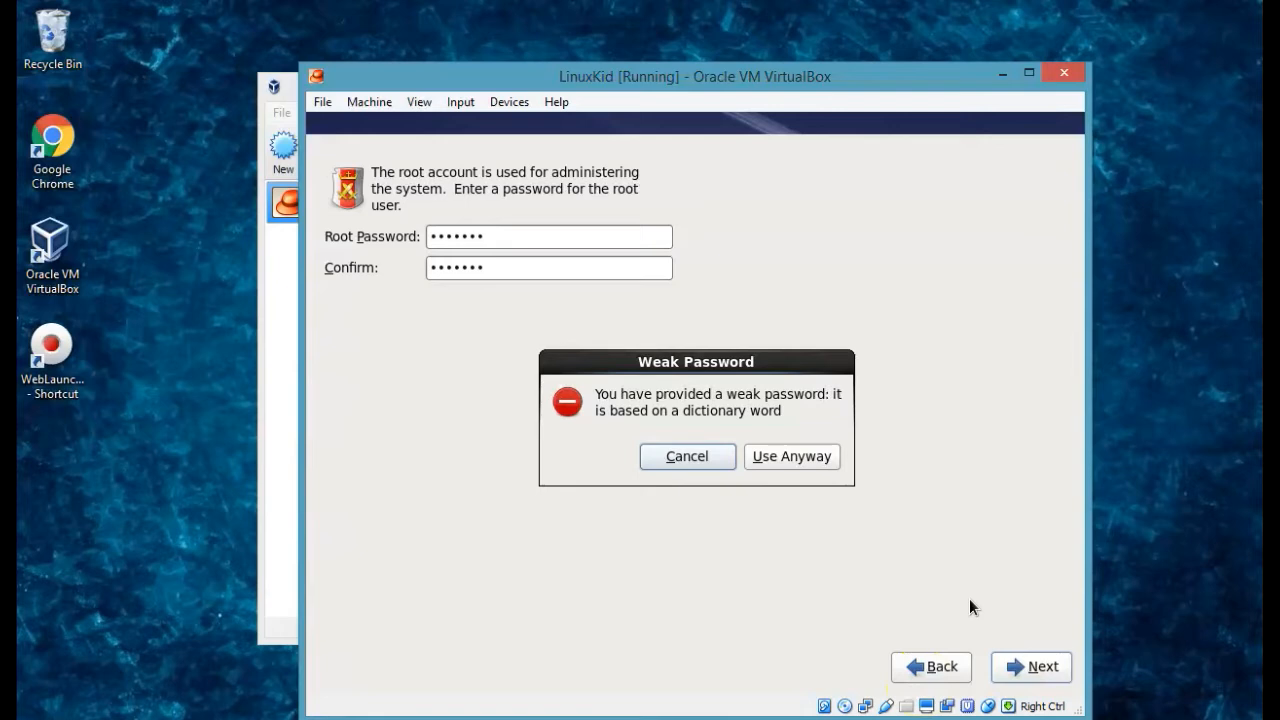
pyautogui.click(801, 459)
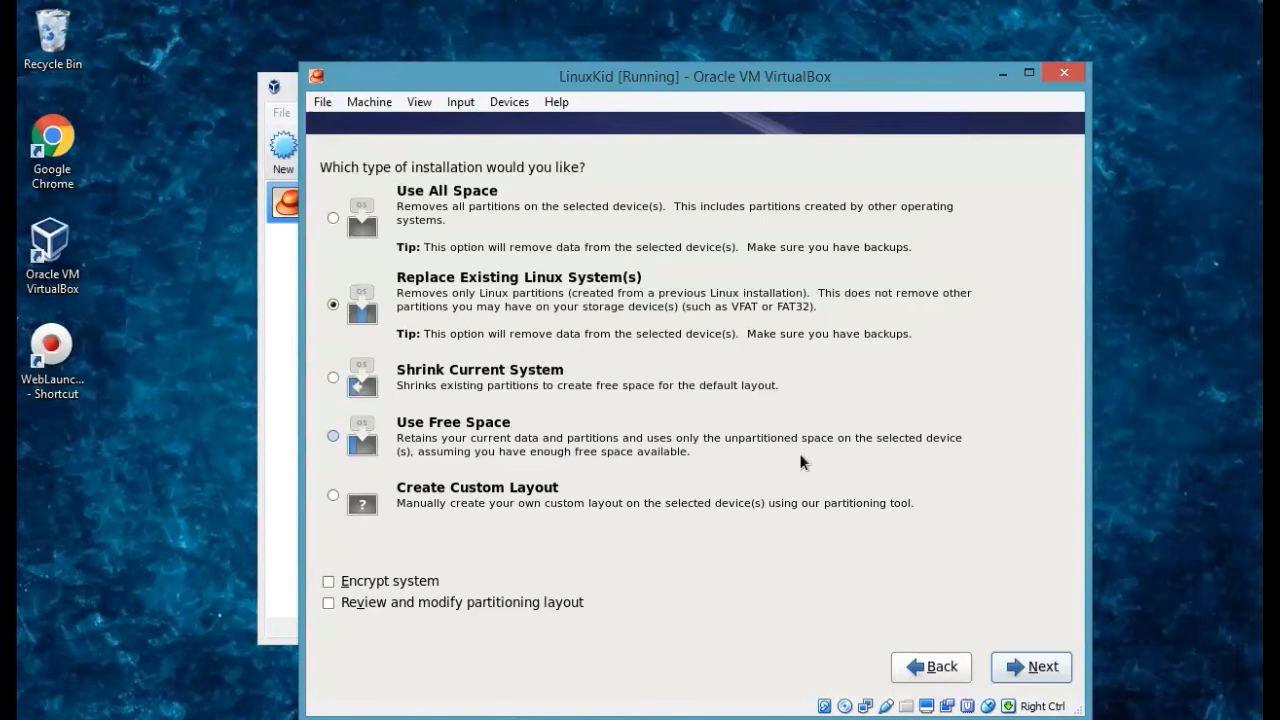
# Choose Use All Space for partitioning and write the changes to disk.
pyautogui.click(366, 213)
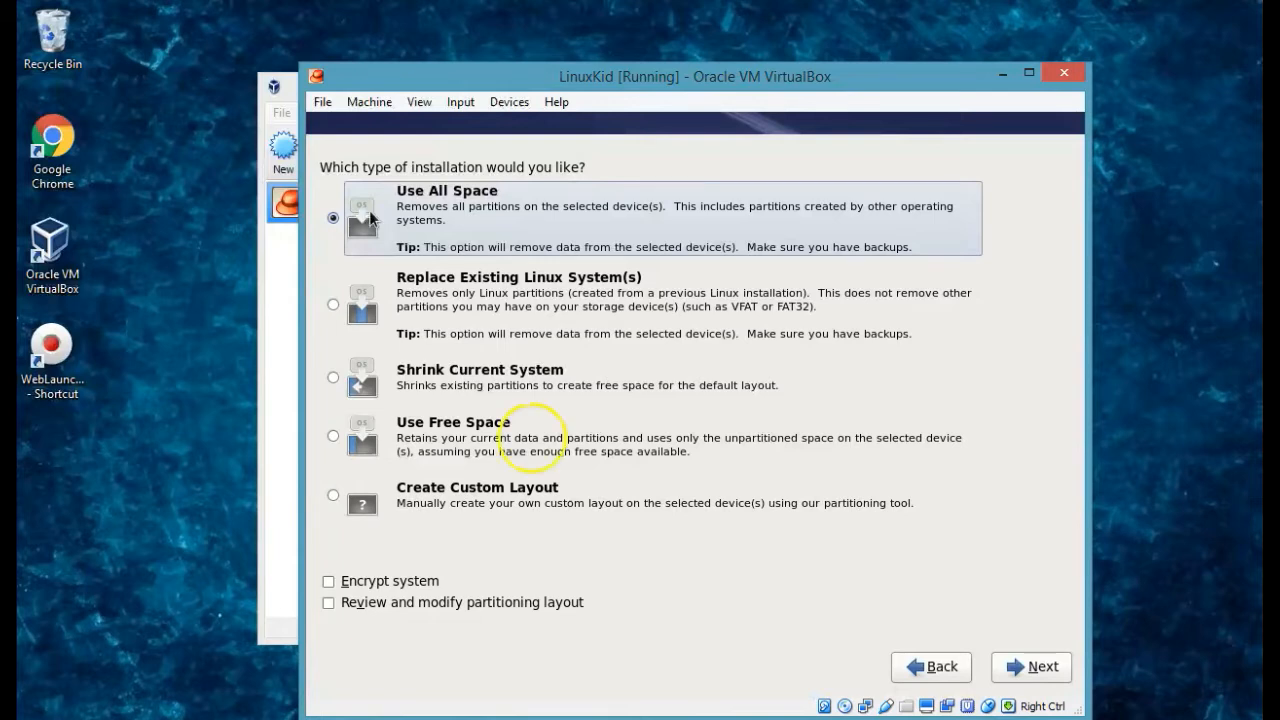
pyautogui.click(1040, 669)
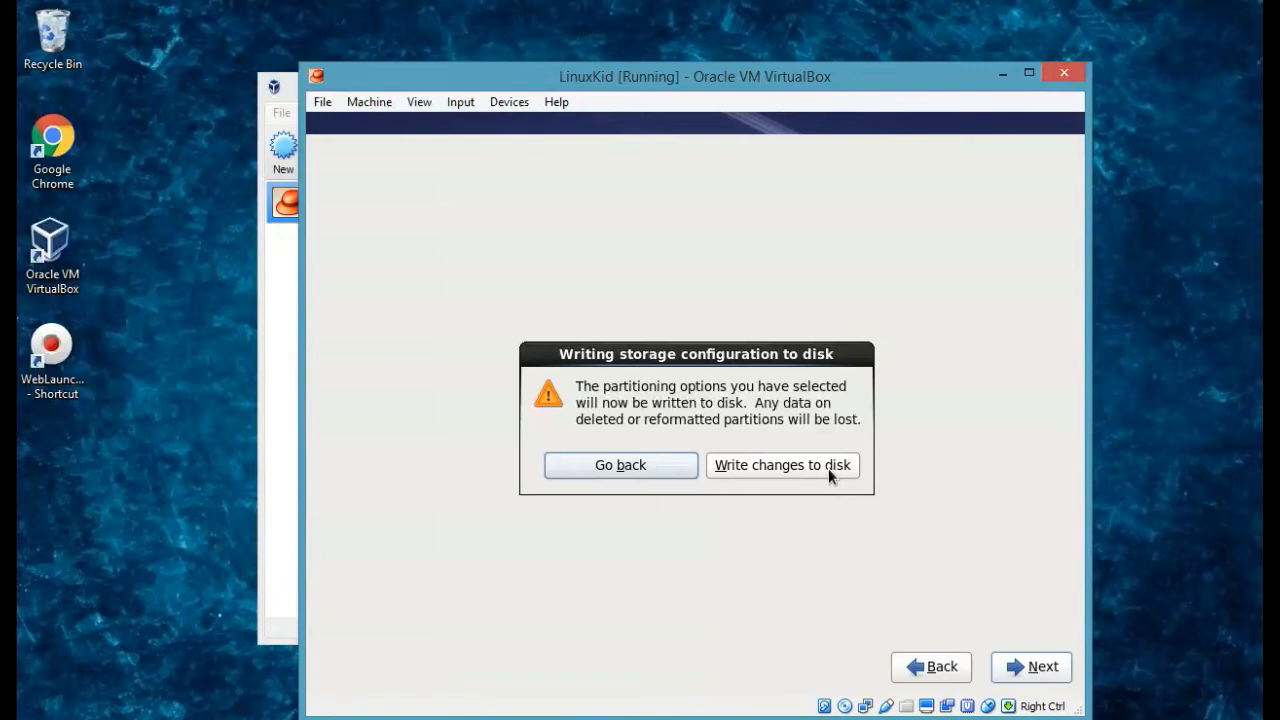
pyautogui.click(828, 468)
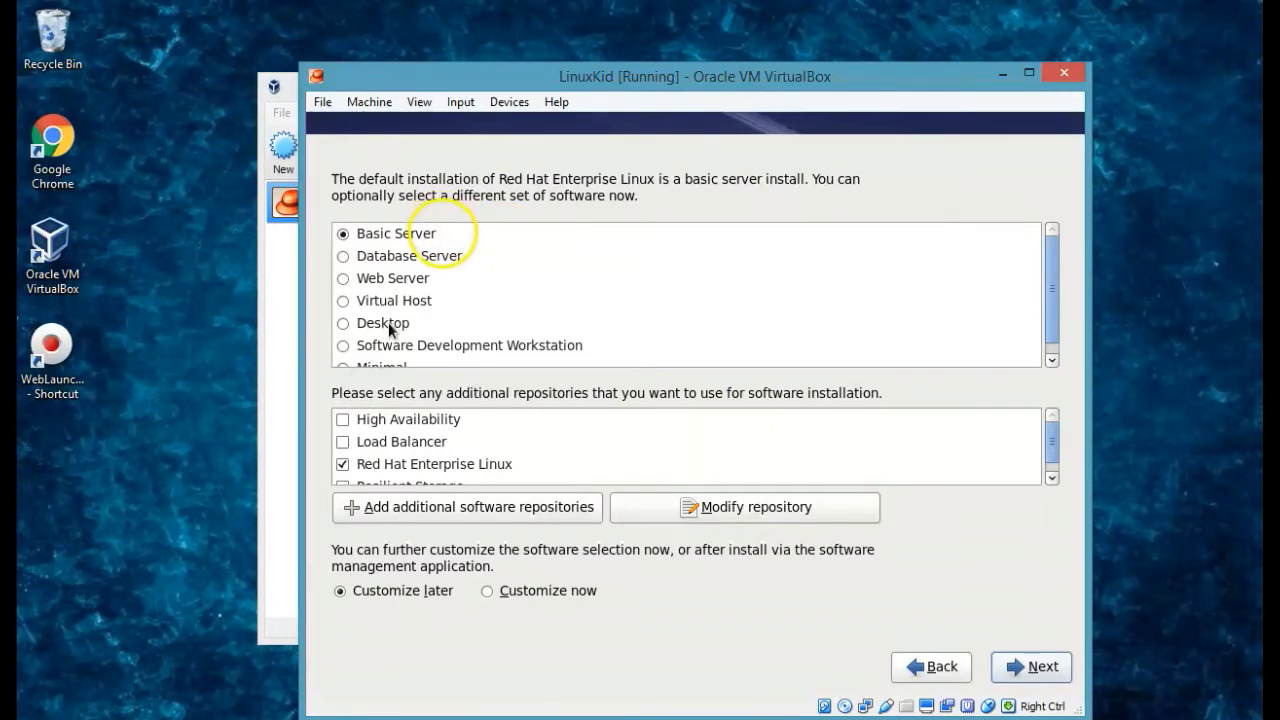
# Select the Desktop software set with Customize later and start the installation.
pyautogui.click(343, 323)
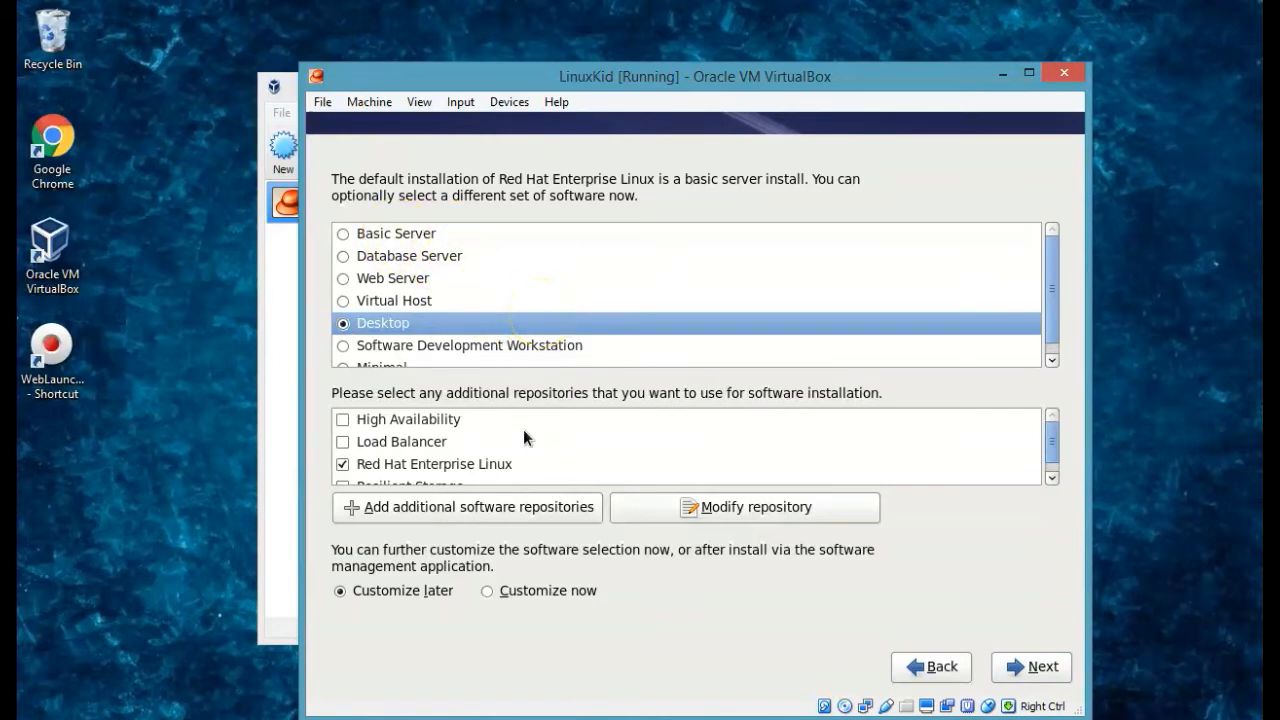
pyautogui.click(505, 593)
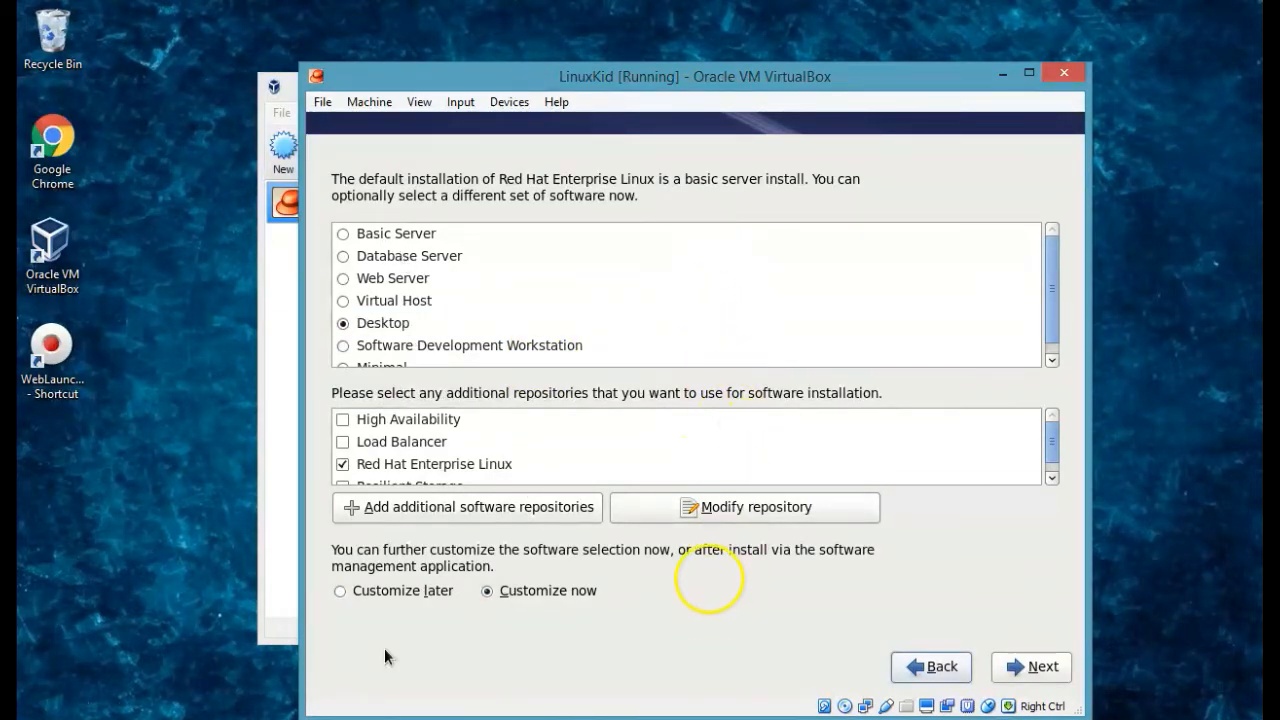
pyautogui.click(375, 590)
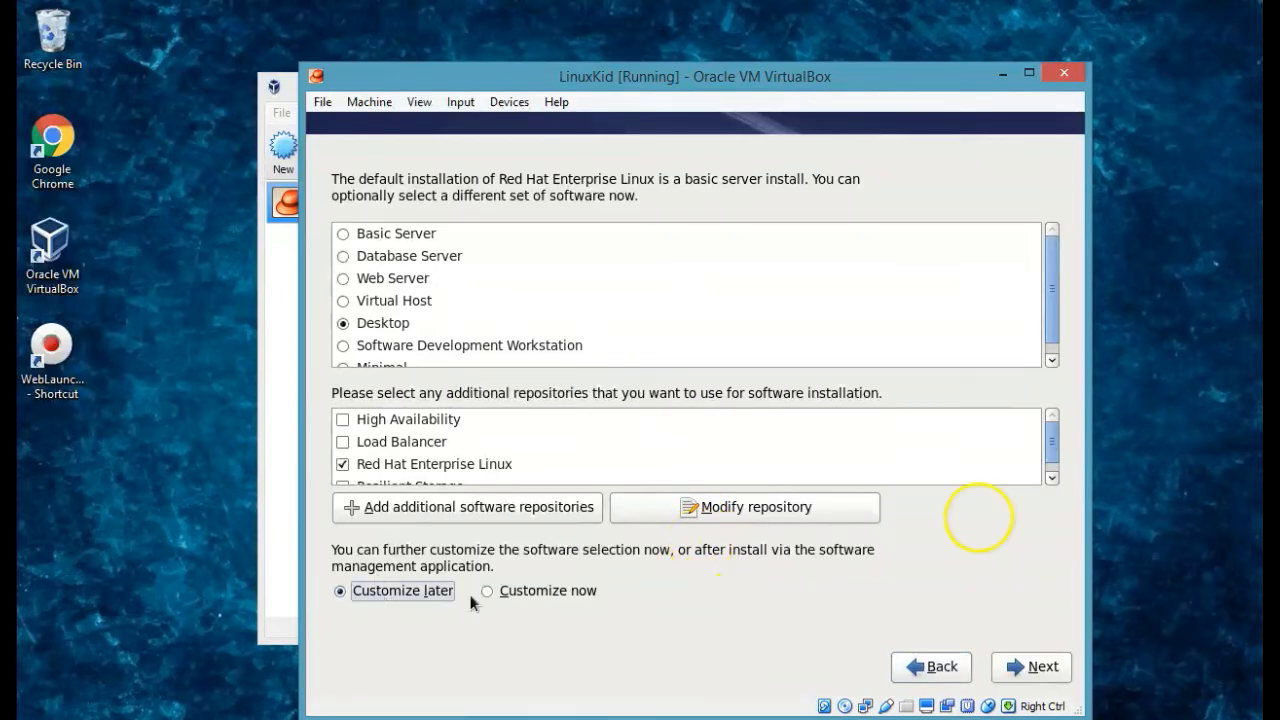
pyautogui.click(1038, 668)
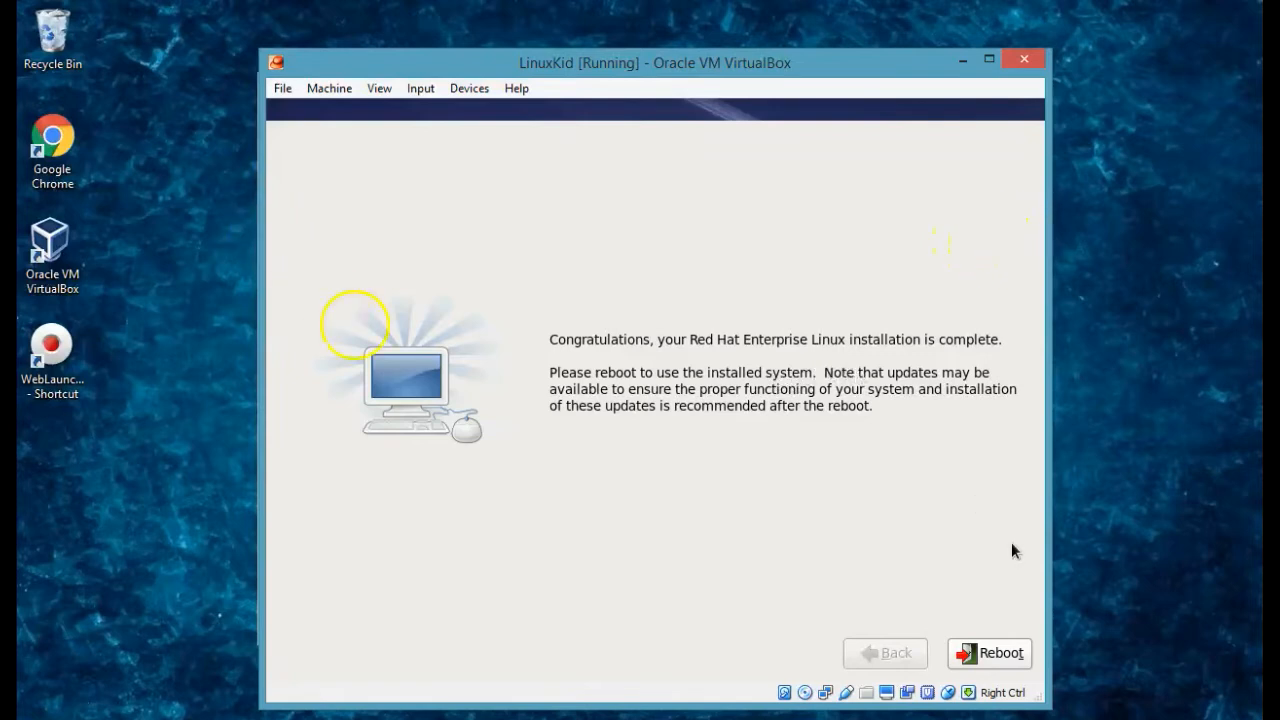
# Reboot into the installed system and continue past the Welcome page to License Information.
pyautogui.click(988, 652)
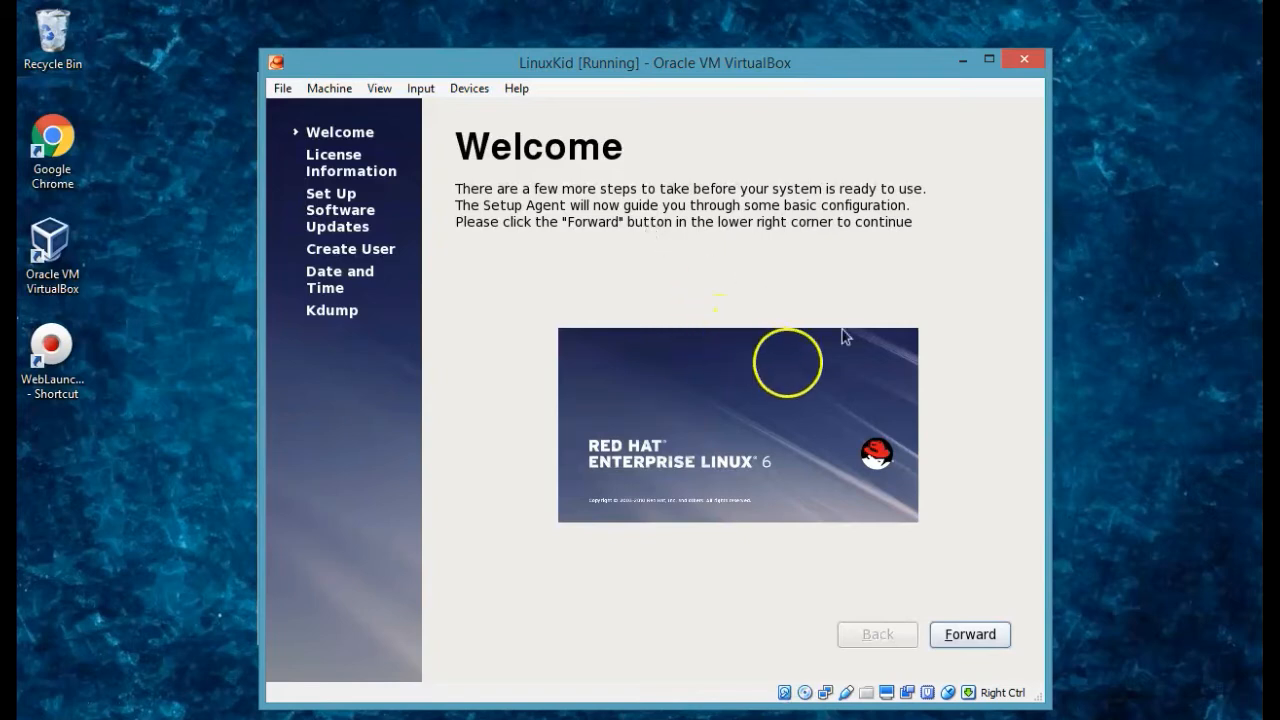
pyautogui.click(978, 634)
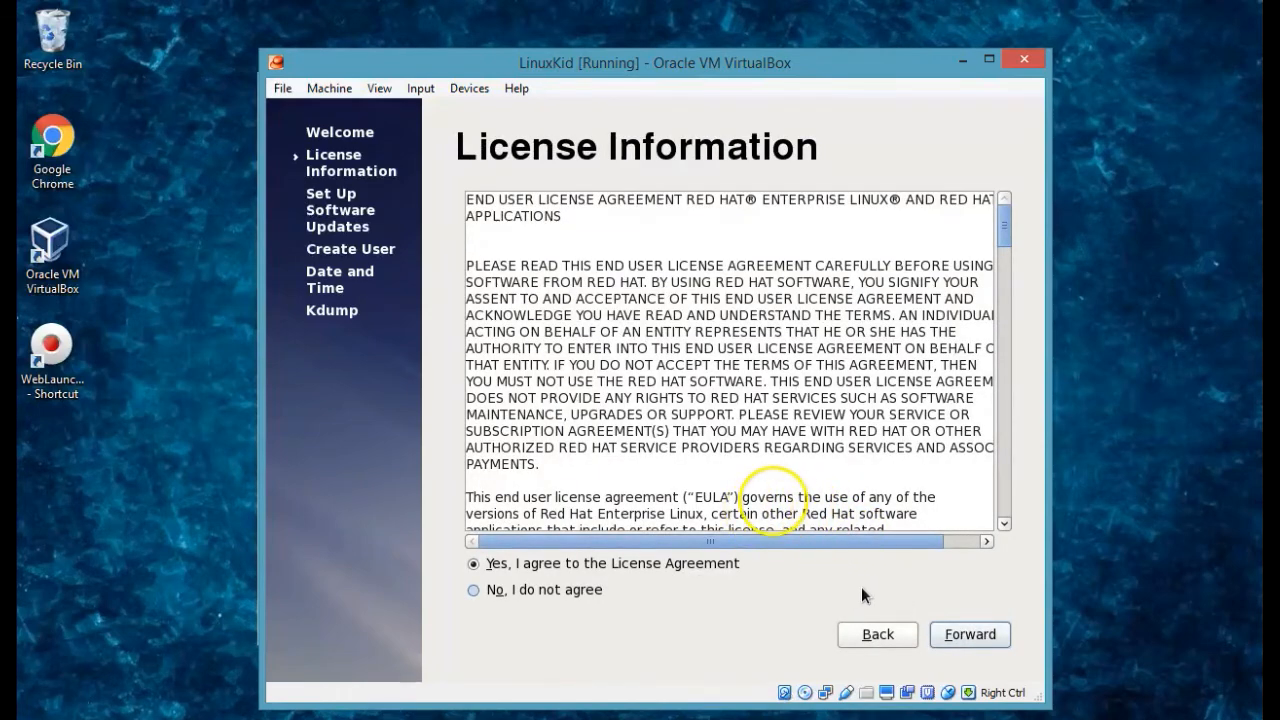
# Accept the license and skip the software-updates pages to reach Create User.
pyautogui.click(969, 640)
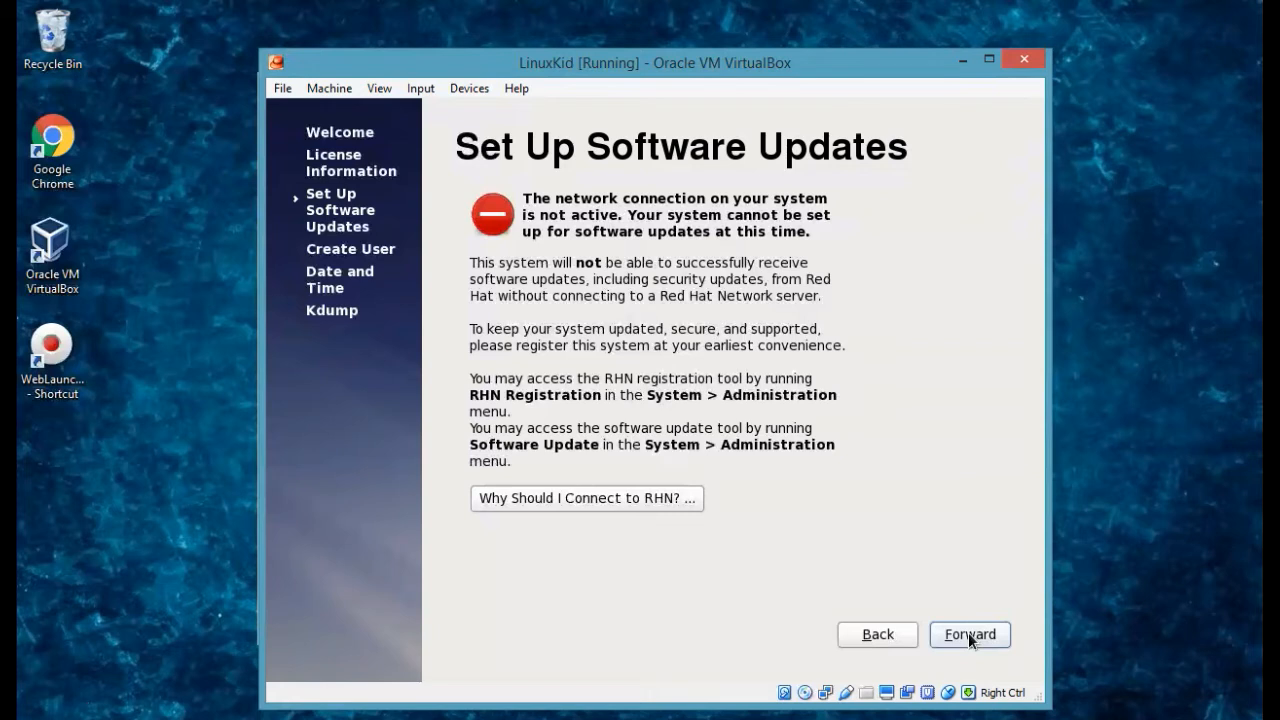
pyautogui.click(970, 640)
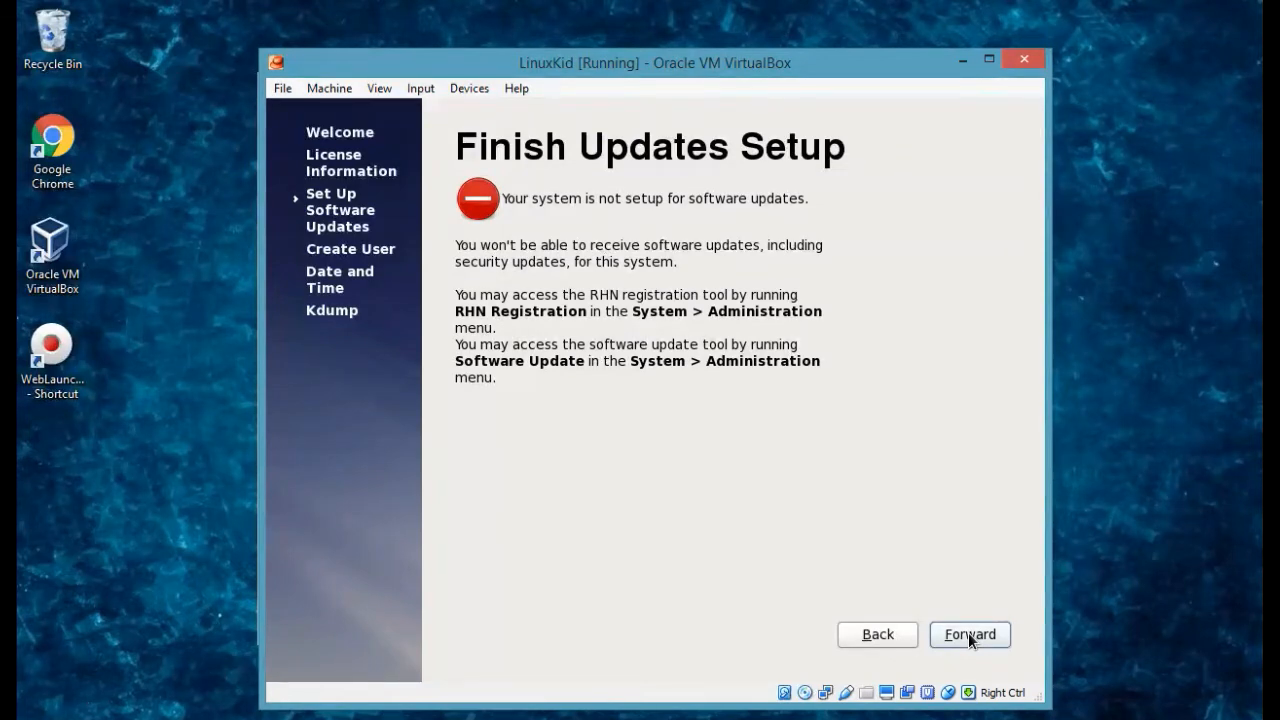
pyautogui.click(968, 634)
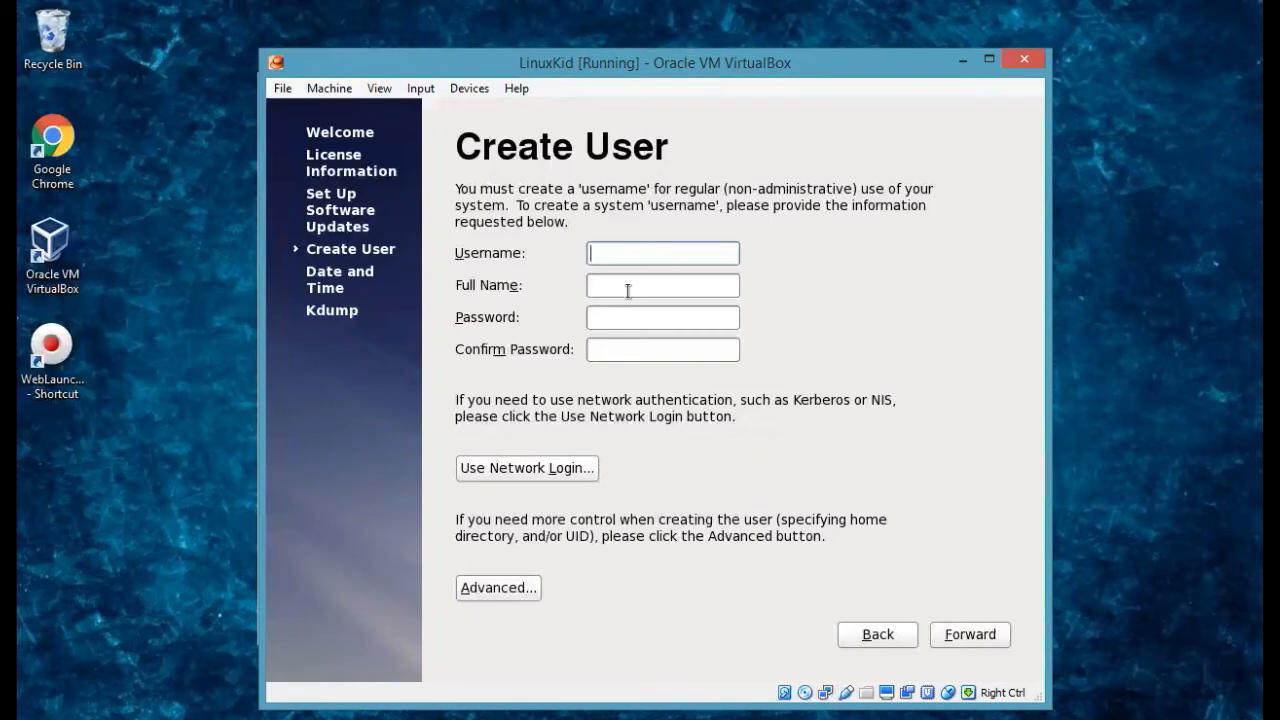
# Create user LinuxKid with full name Linuxkid and a password, keeping the weak password.
pyautogui.write('LinuxKid')
pyautogui.click(632, 292)
pyautogui.write('Linu')
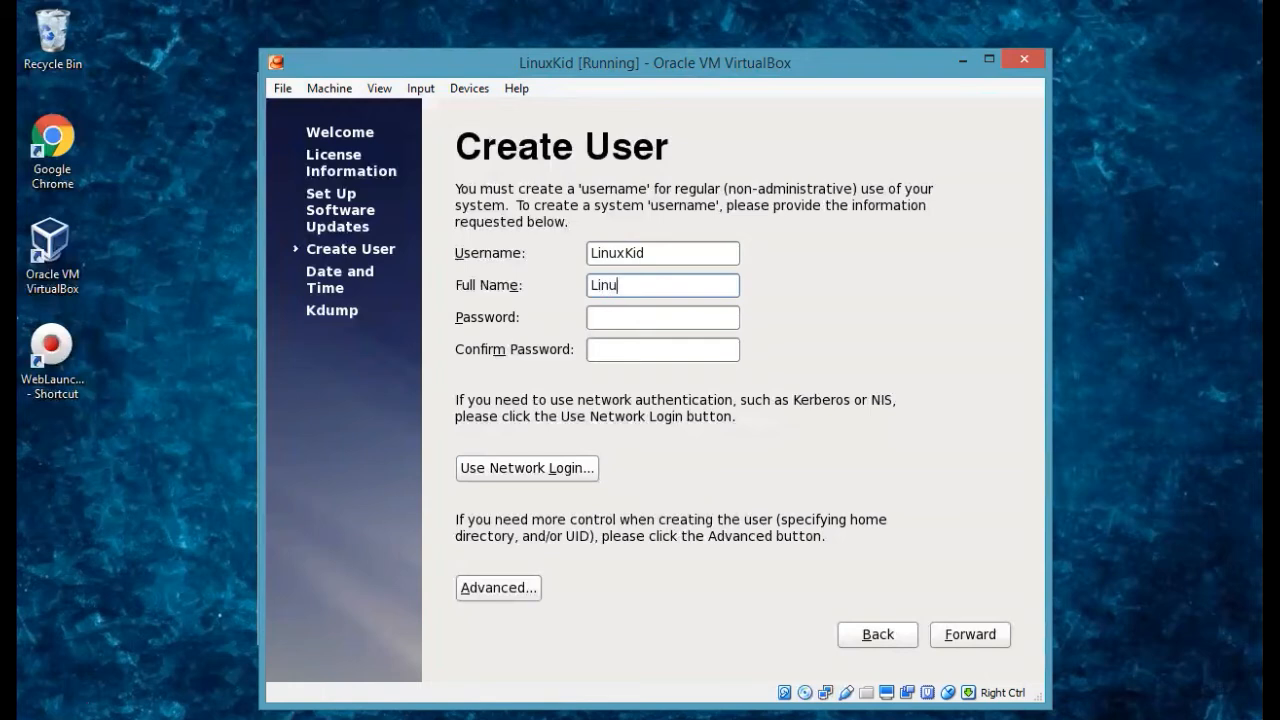
pyautogui.write('xkid')
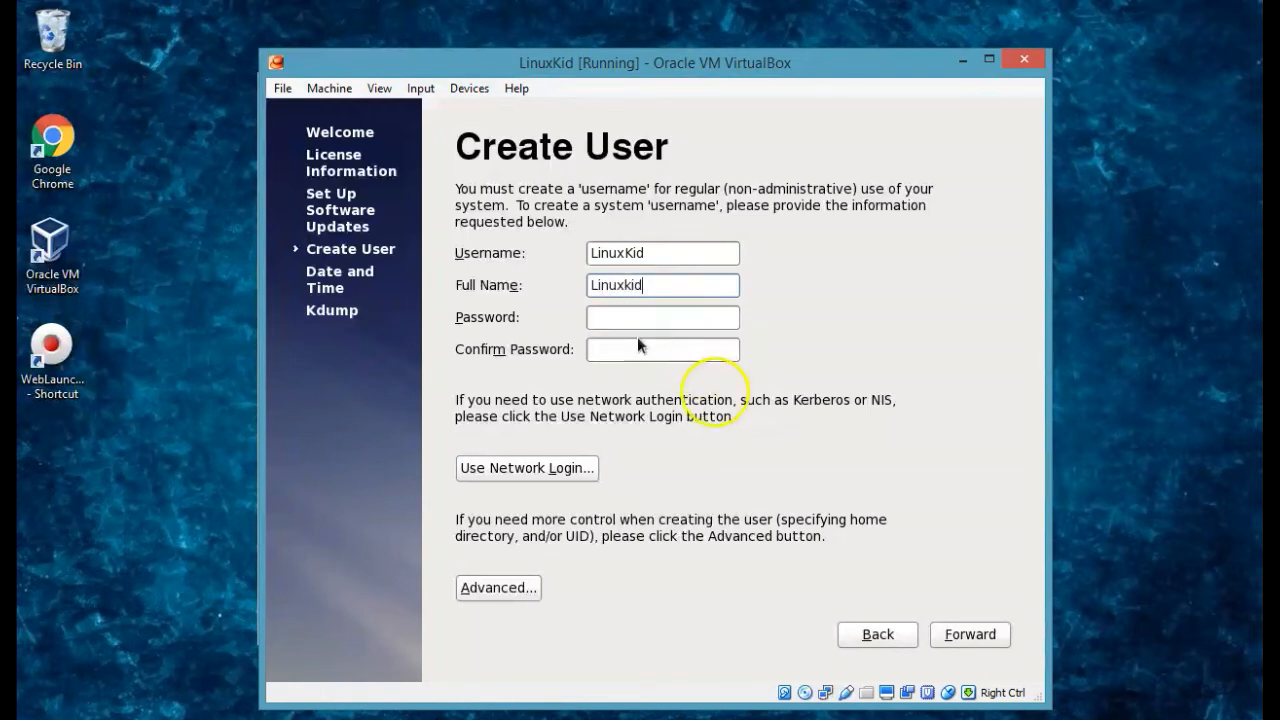
pyautogui.click(654, 318)
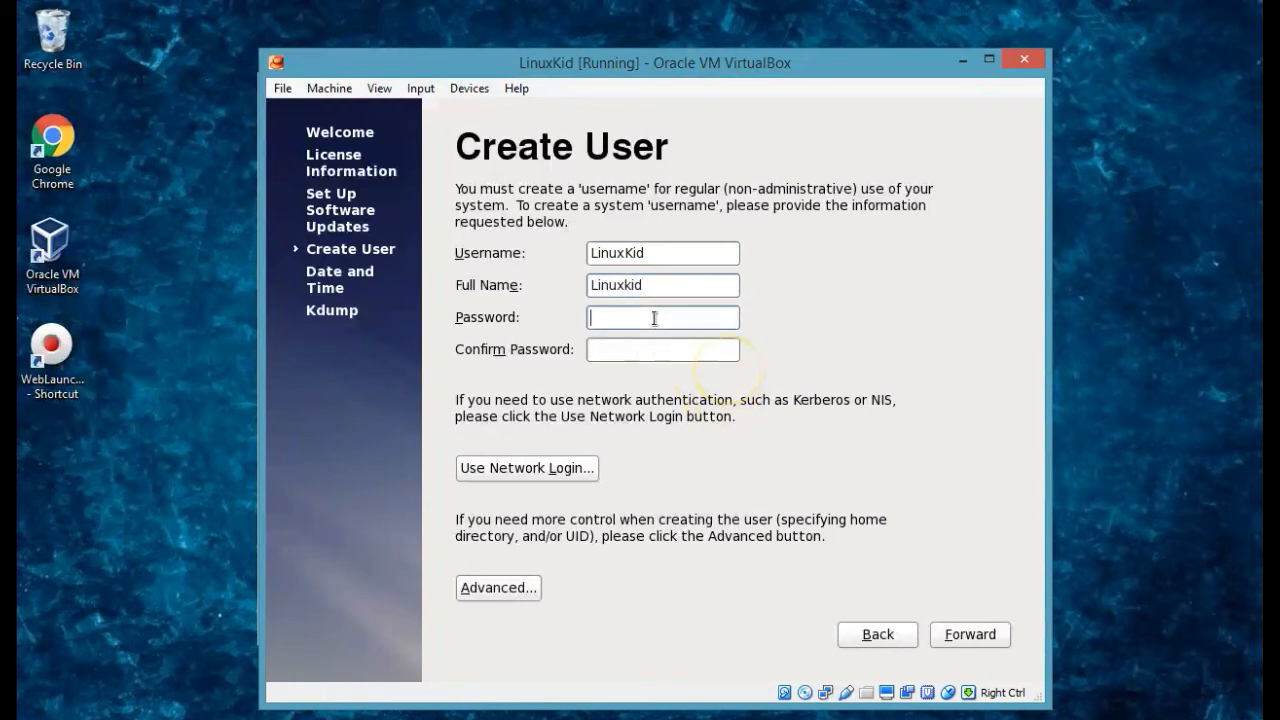
pyautogui.write('•••••••')
pyautogui.click(667, 352)
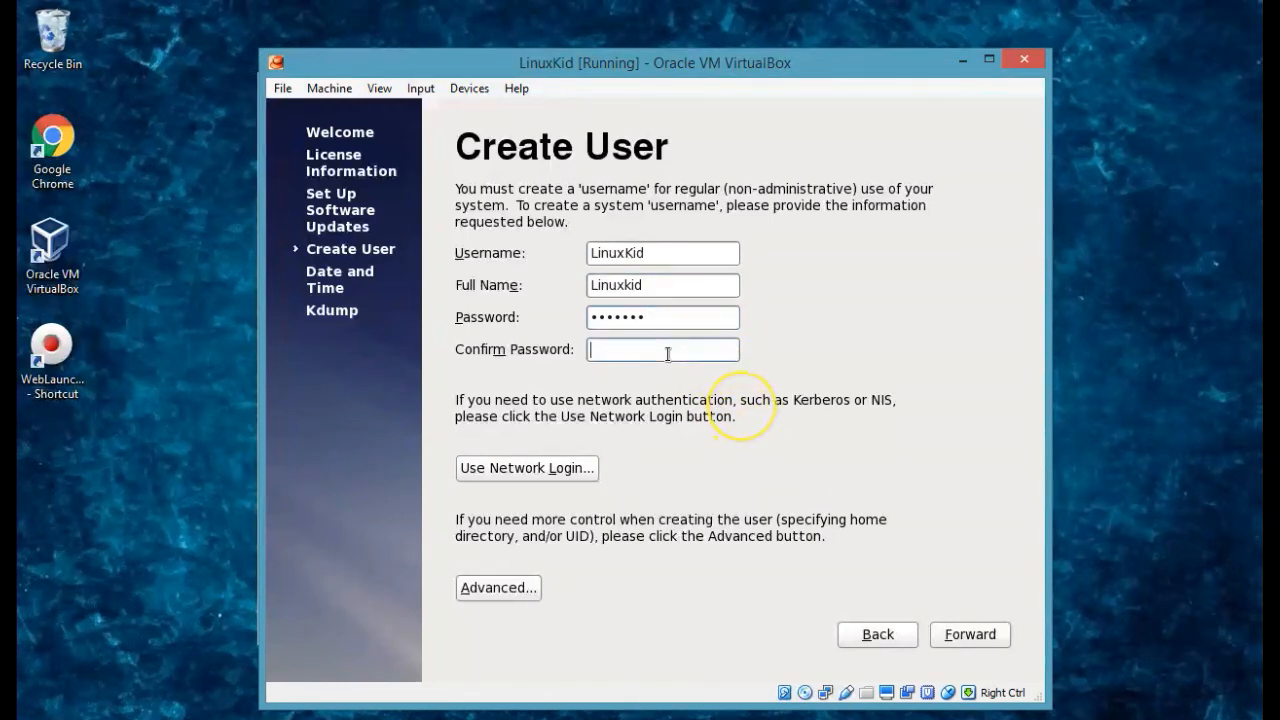
pyautogui.write('•••••••')
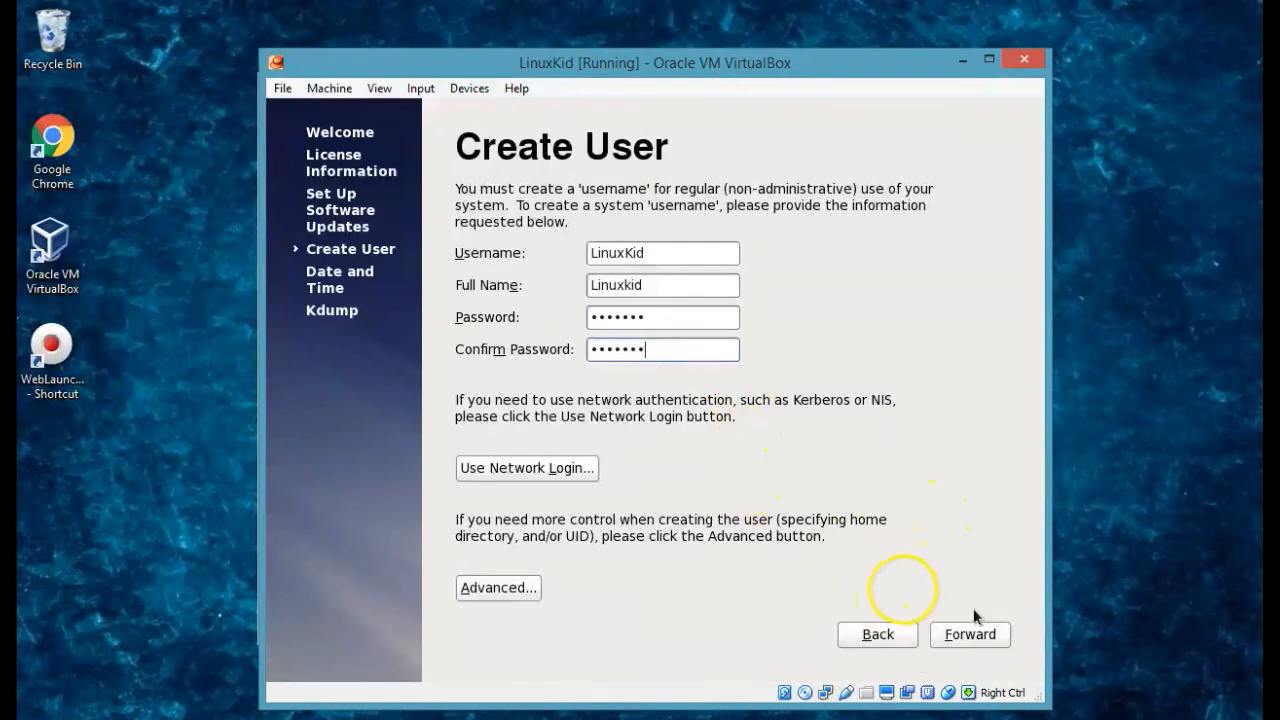
pyautogui.click(971, 636)
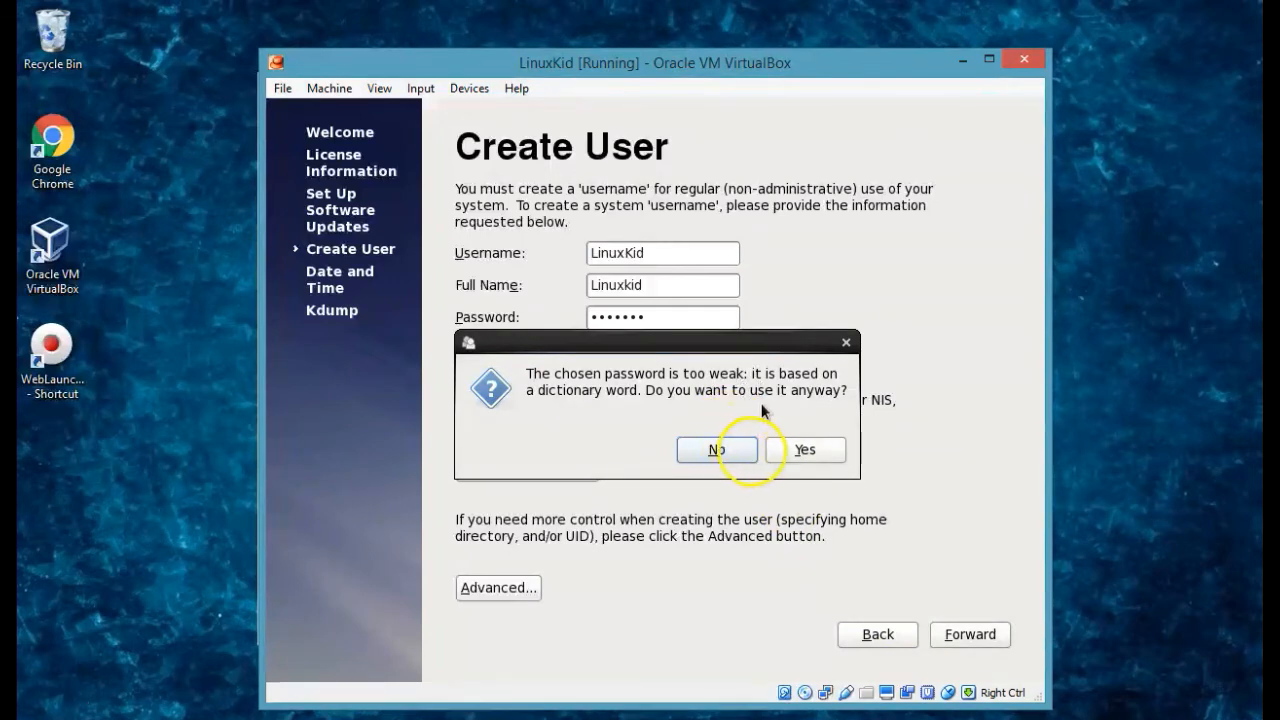
pyautogui.click(803, 451)
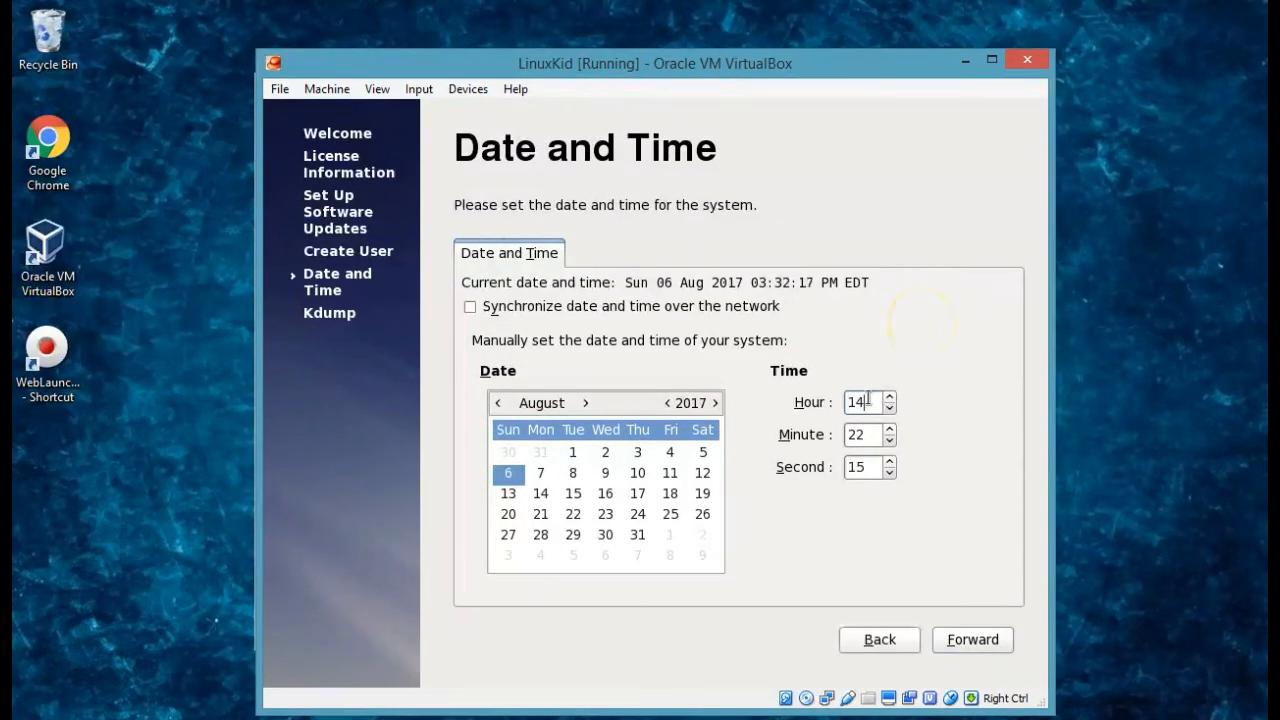
# Set the time to hour 3, minute 38, and move past Date and Time.
pyautogui.press('BackSpace')
pyautogui.press('BackSpace')
pyautogui.write('3')
pyautogui.click(869, 434)
pyautogui.press('BackSpace')
pyautogui.press('BackSpace')
pyautogui.write('38')
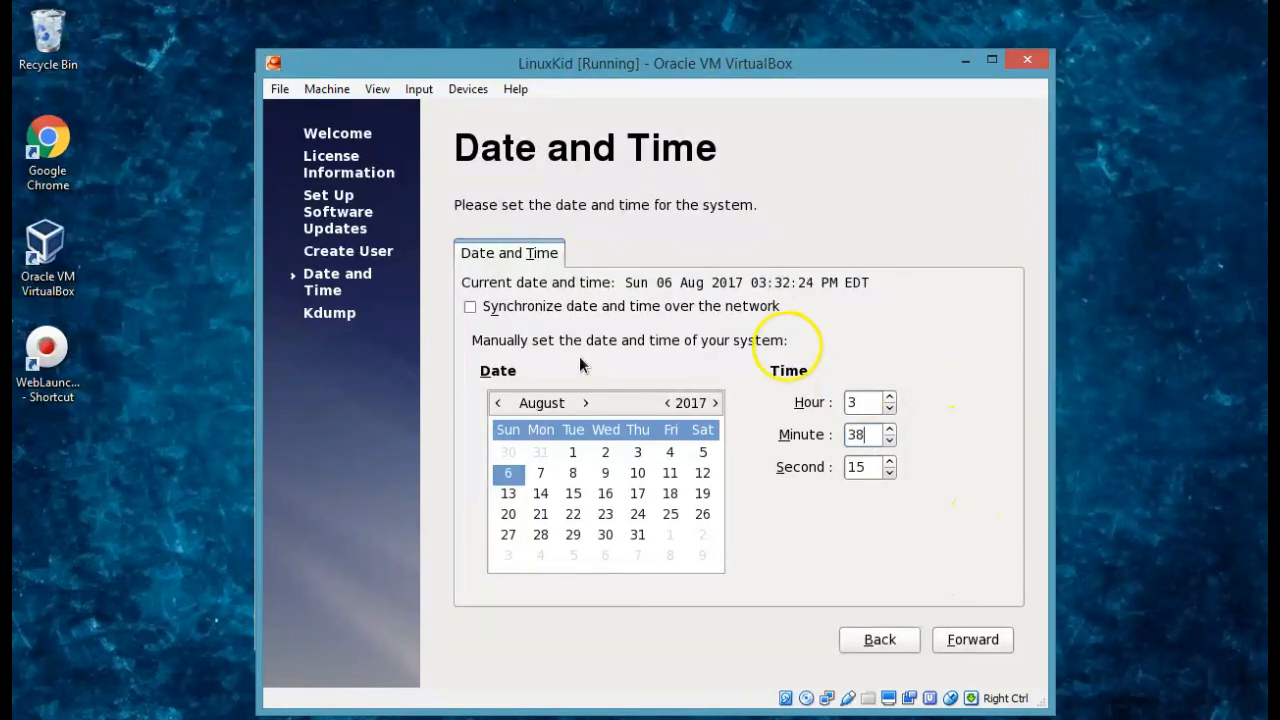
pyautogui.click(970, 640)
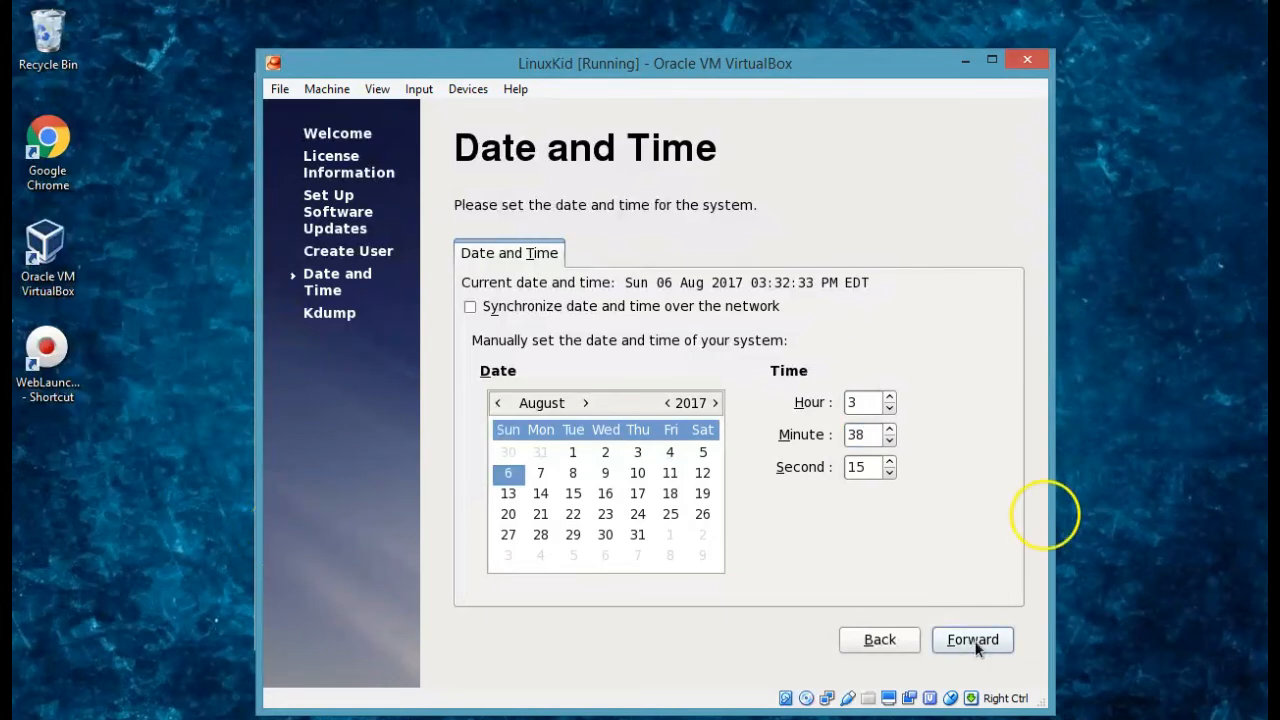
pyautogui.click(975, 643)
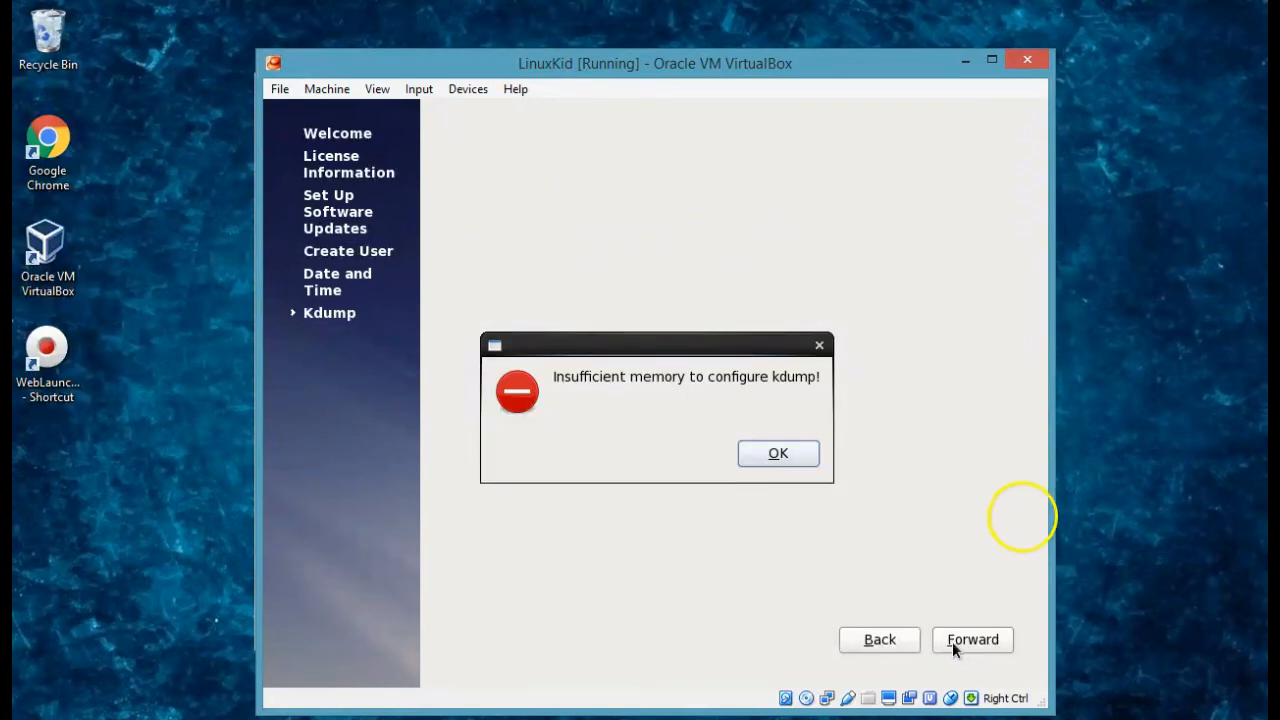
# Dismiss the kdump insufficient-memory warning and finish first-boot setup.
pyautogui.click(789, 457)
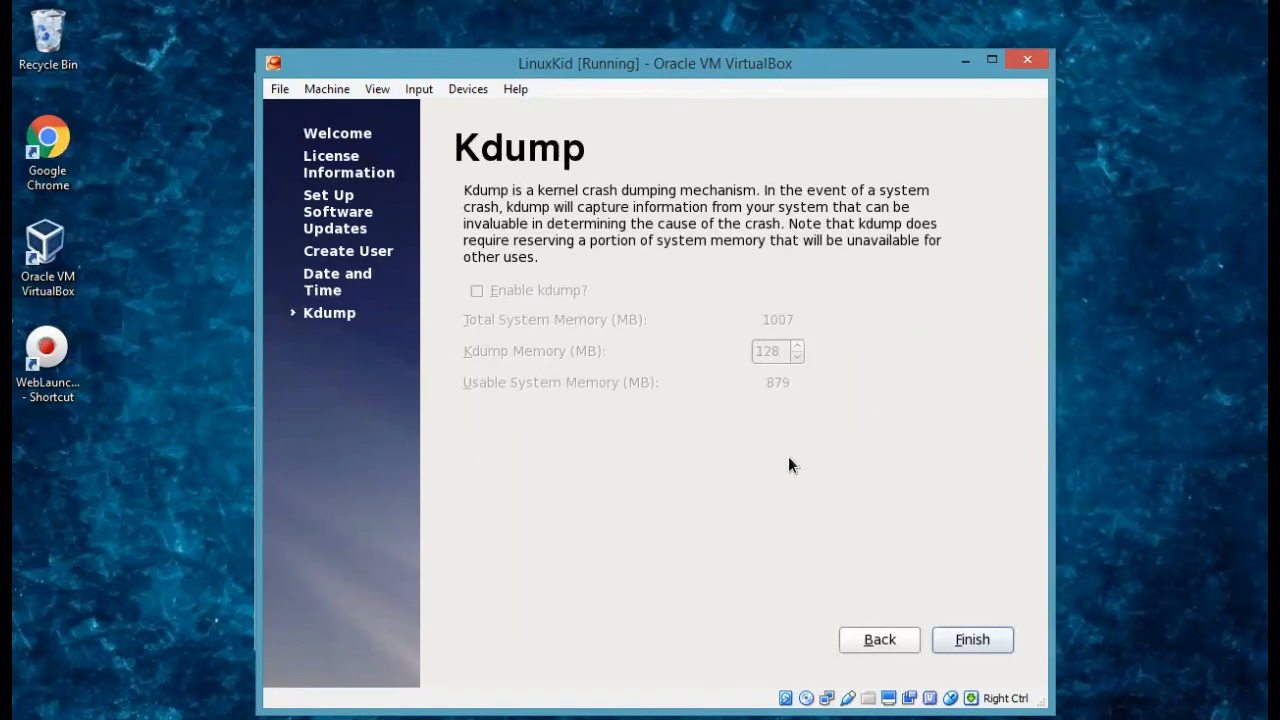
pyautogui.click(999, 638)
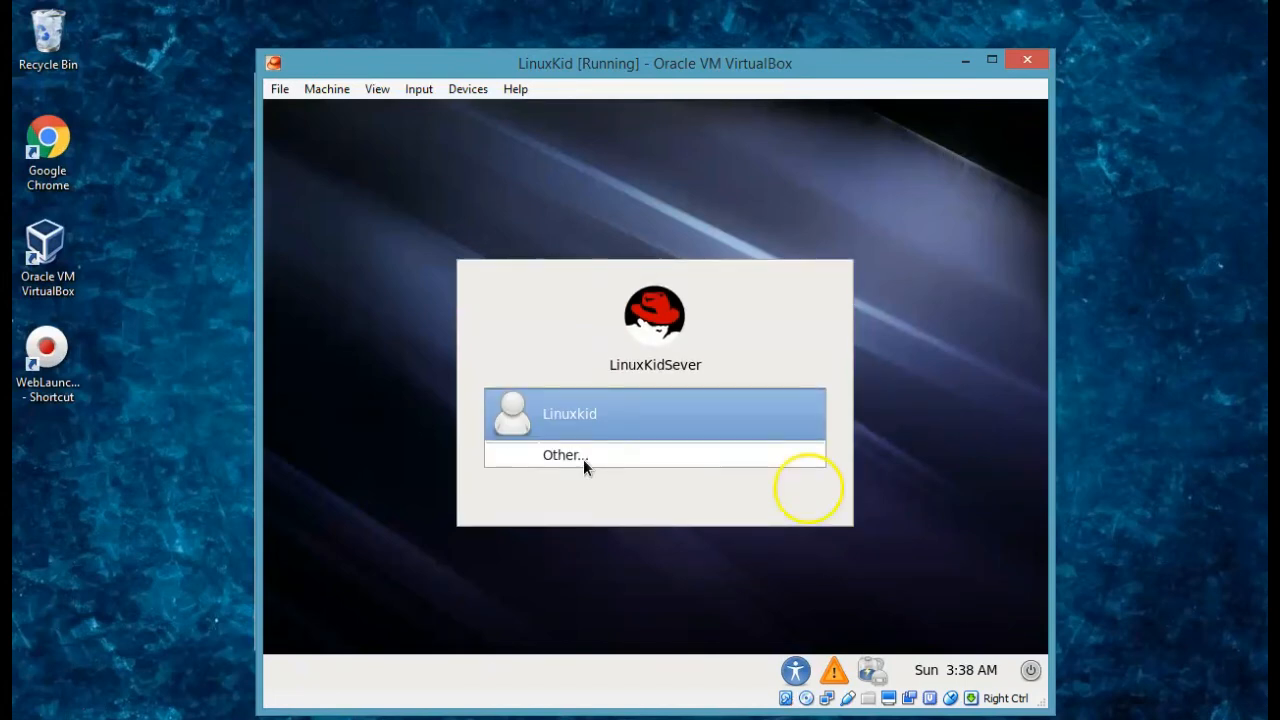
# Select the new user on the login screen and log in with the account password.
pyautogui.click(574, 424)
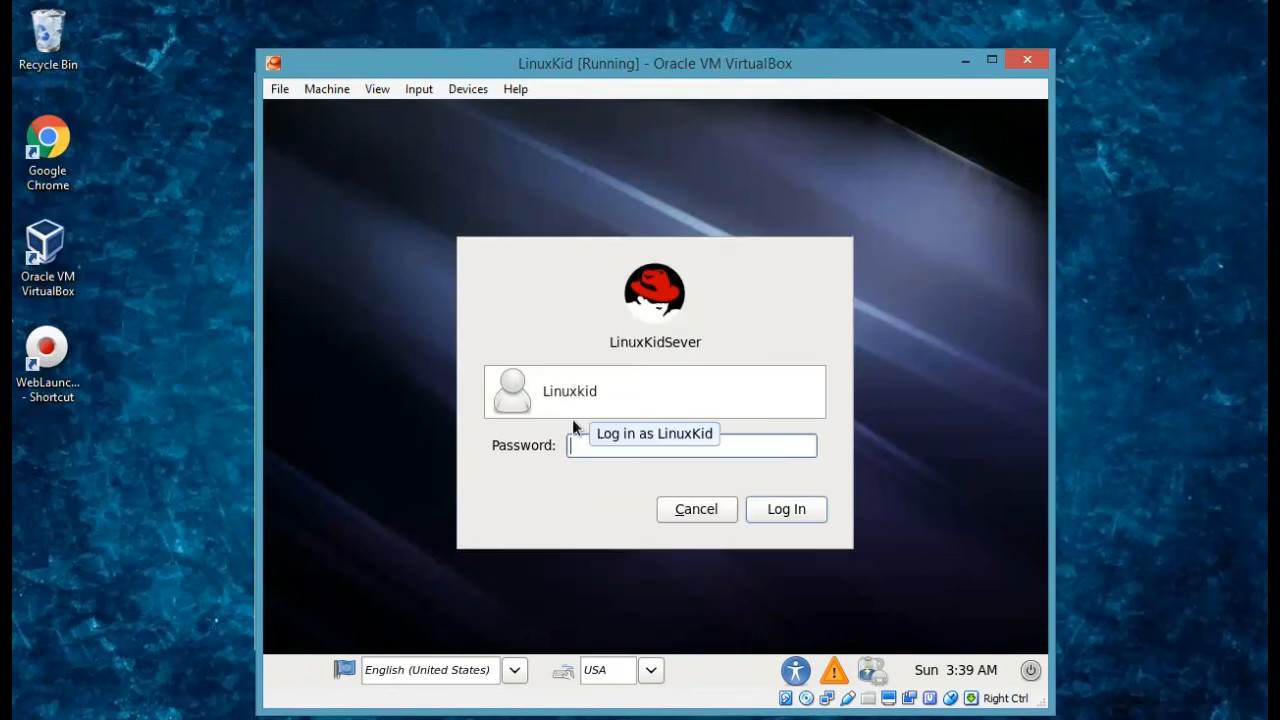
pyautogui.write('redhat')
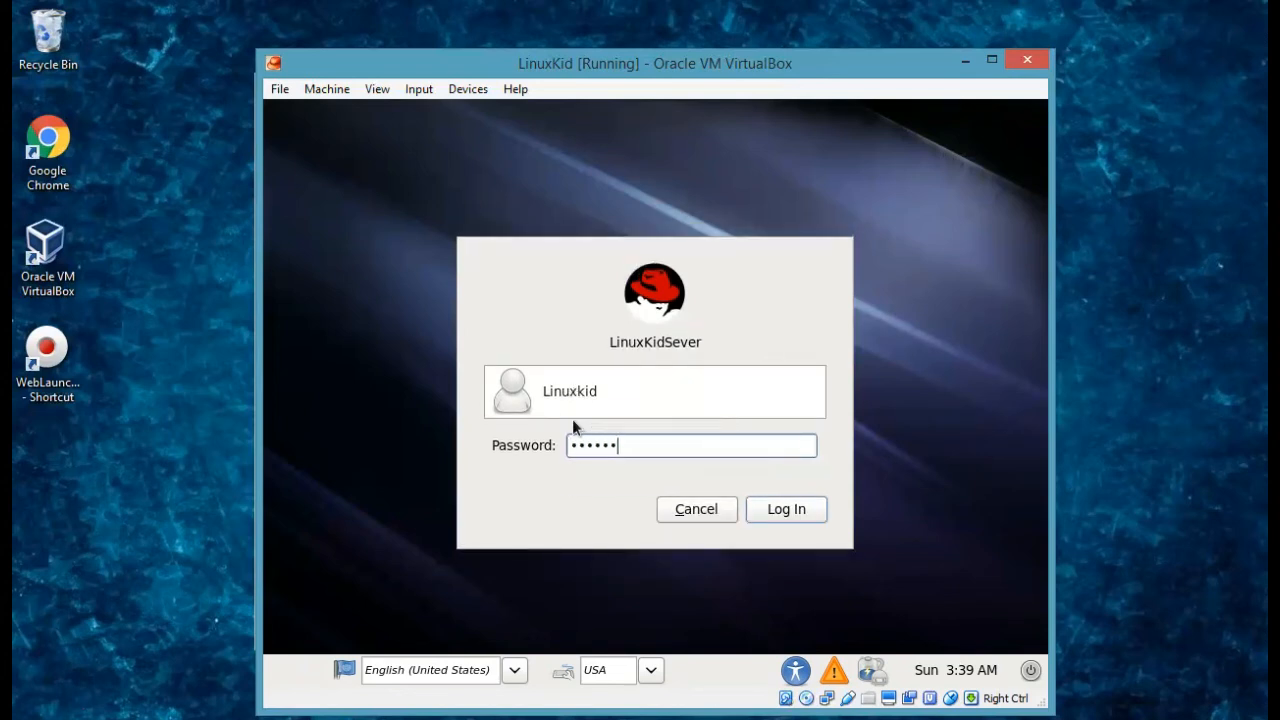
pyautogui.press('Return')
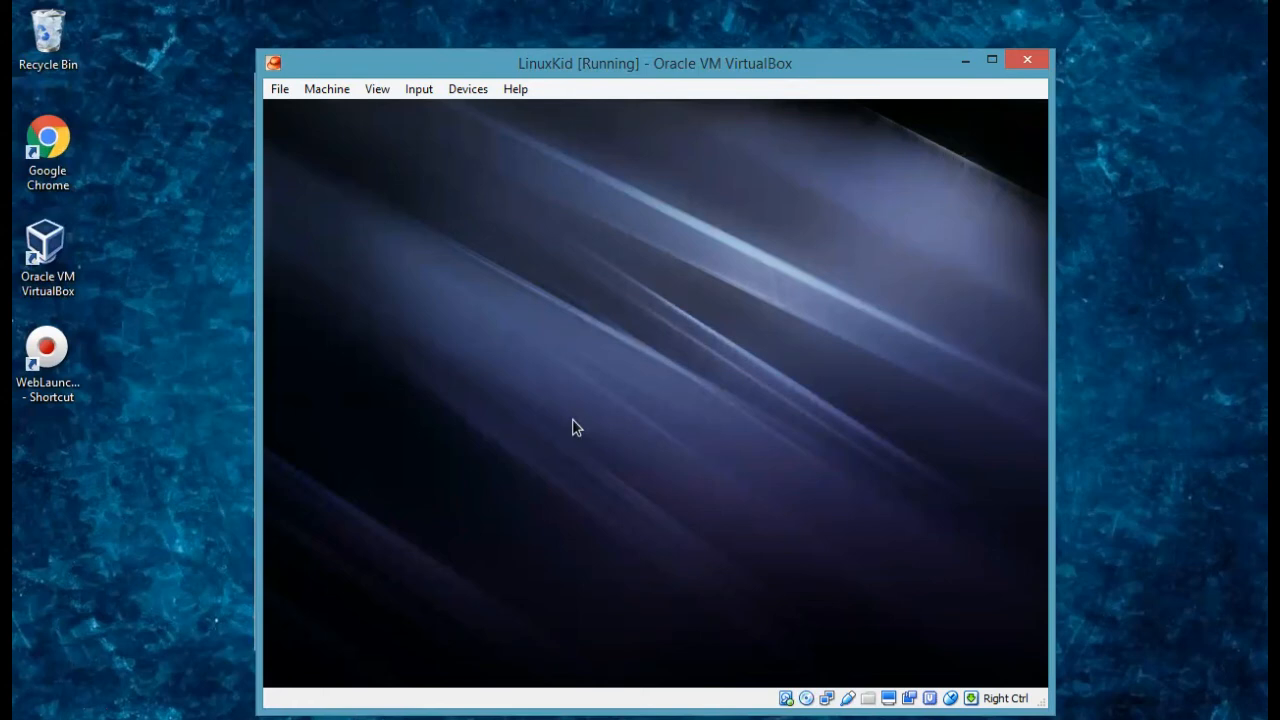
# Open a terminal in ~/Desktop from the desktop's right-click menu.
pyautogui.click(600, 570)
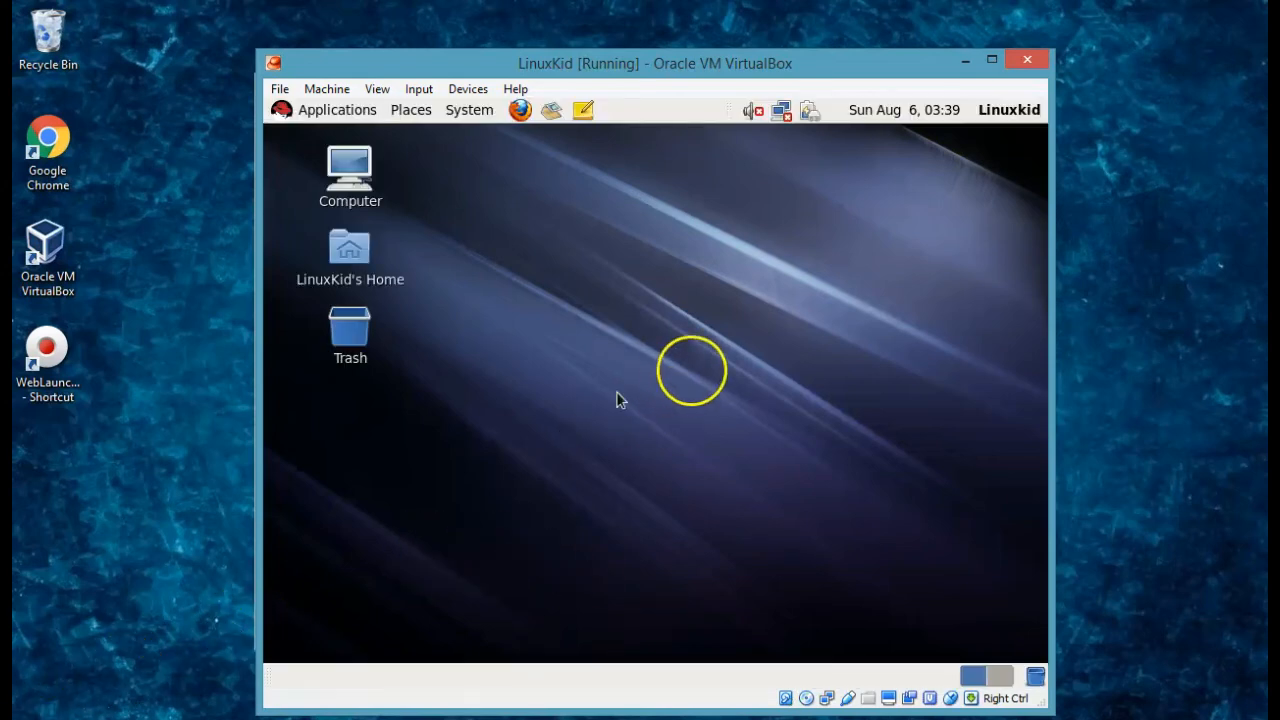
pyautogui.rightClick(562, 365)
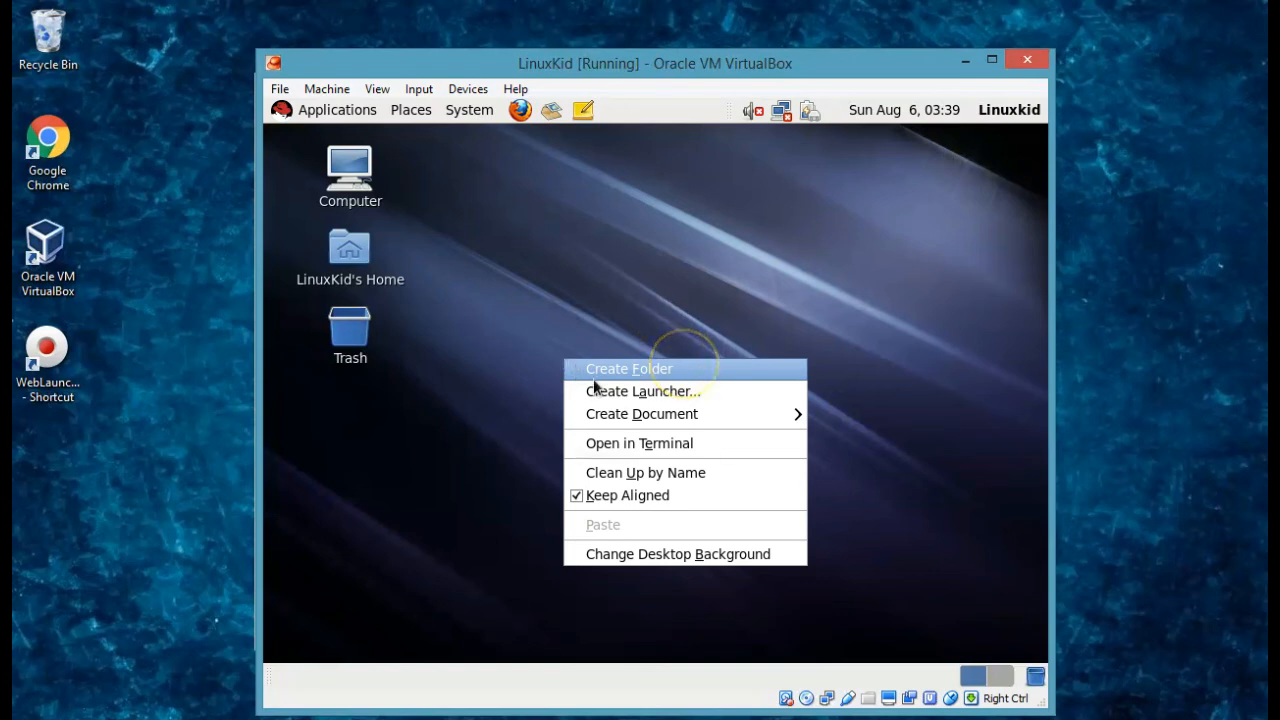
pyautogui.click(635, 444)
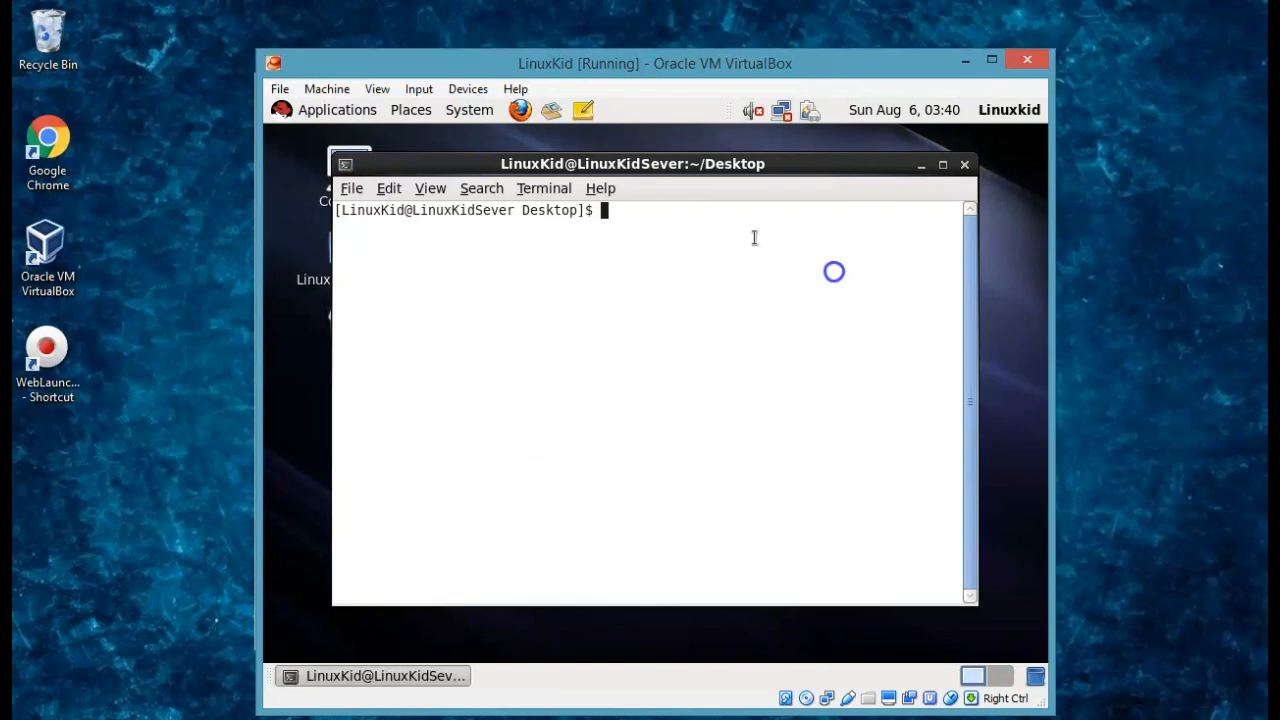
# Run pwd, ls and ll to show /home/LinuxKid/Desktop is the current, empty folder.
pyautogui.write('pwd')
pyautogui.press('Return')
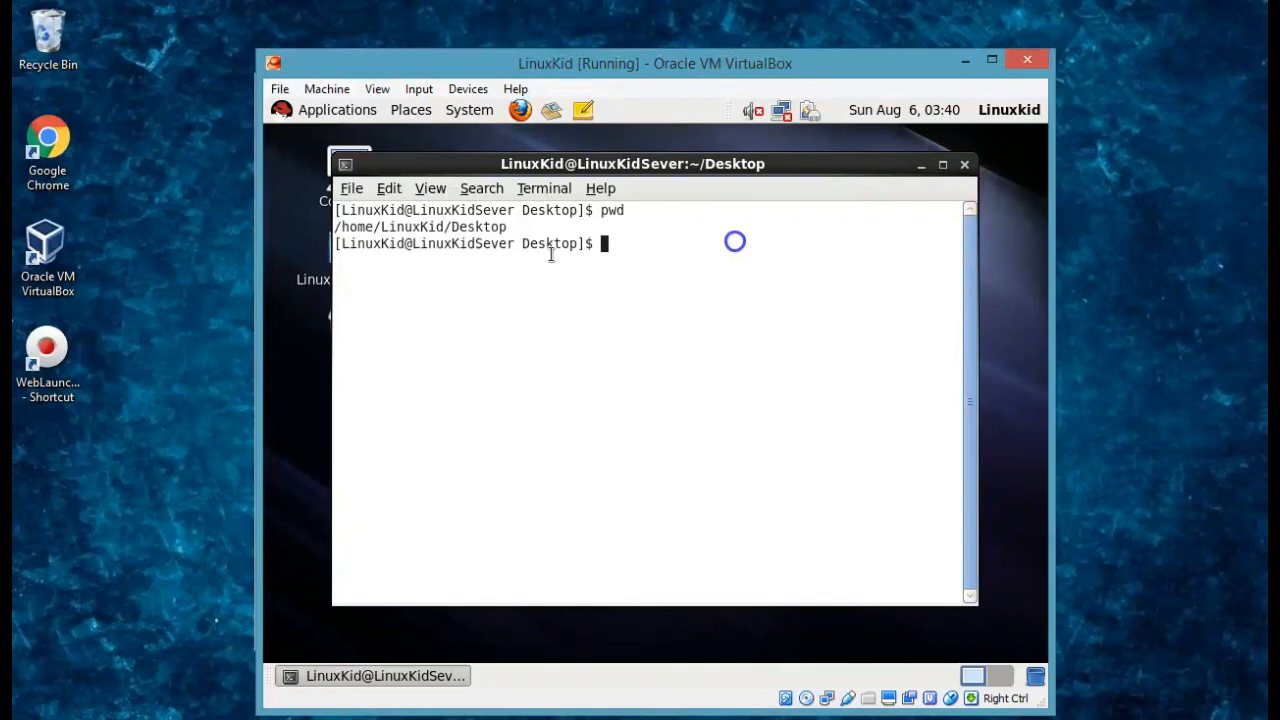
pyautogui.write('ls')
pyautogui.press('Return')
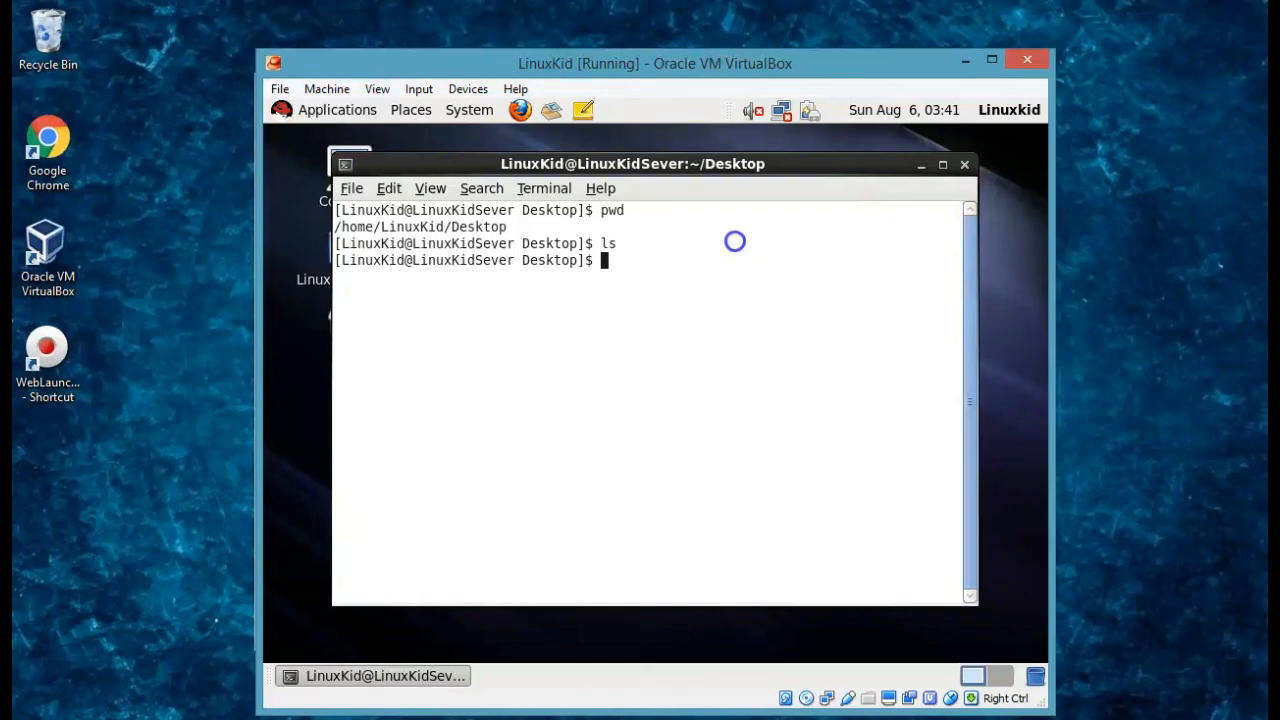
pyautogui.write('ll')
pyautogui.press('Return')
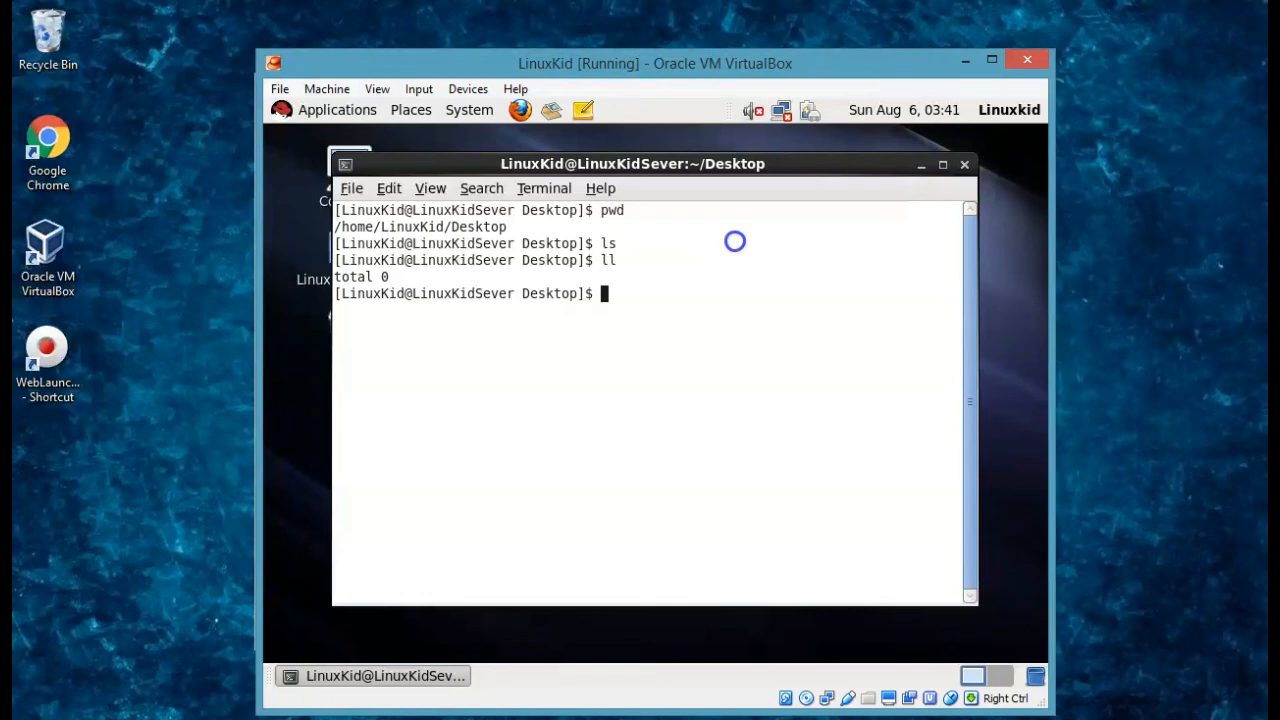
pyautogui.click(420, 446)
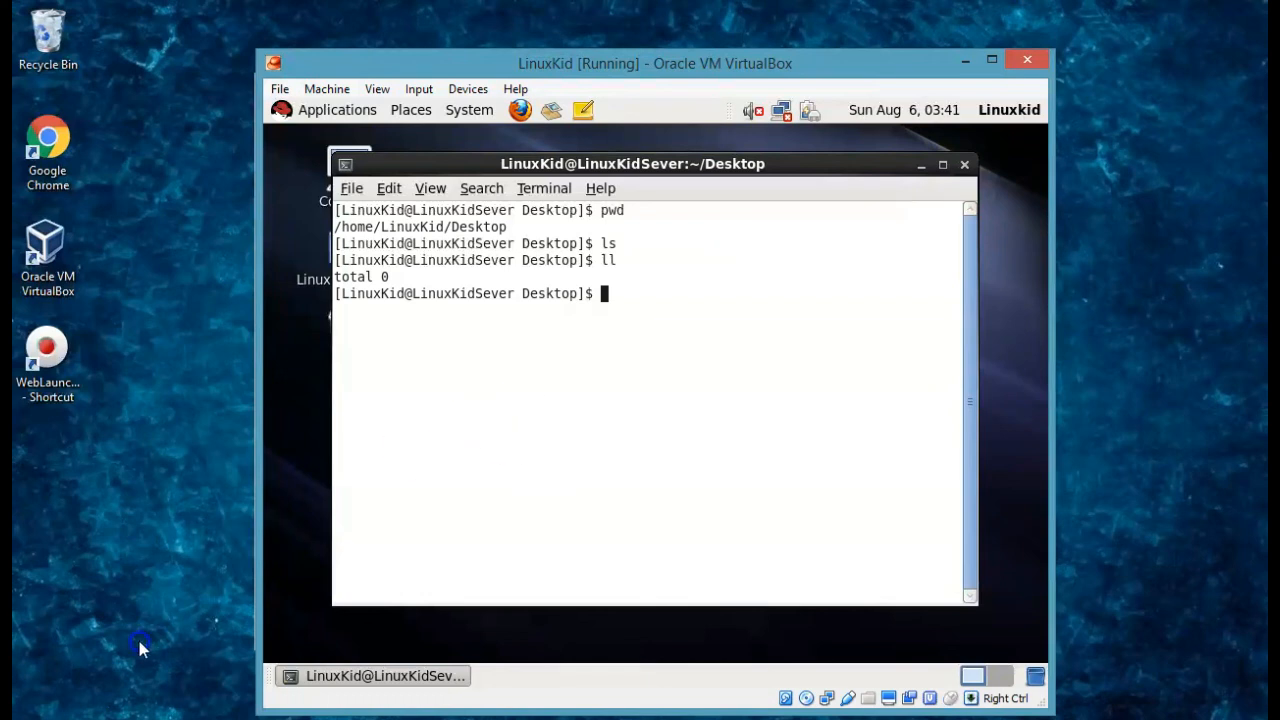